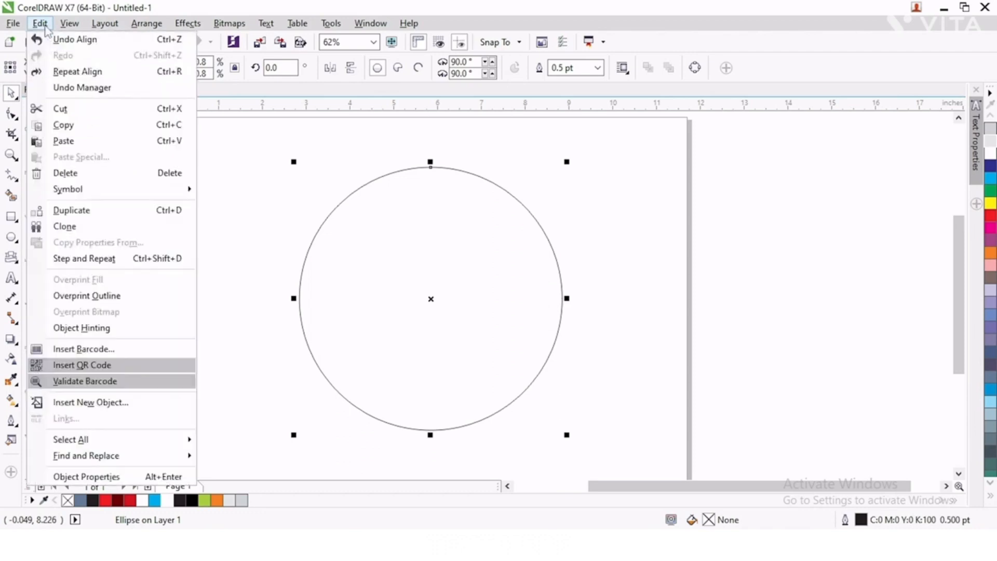
Paste a copy of the large circle in place and resize the copy to 3 inches in diameter
{"action": "left_click", "coordinate": [93, 144]}
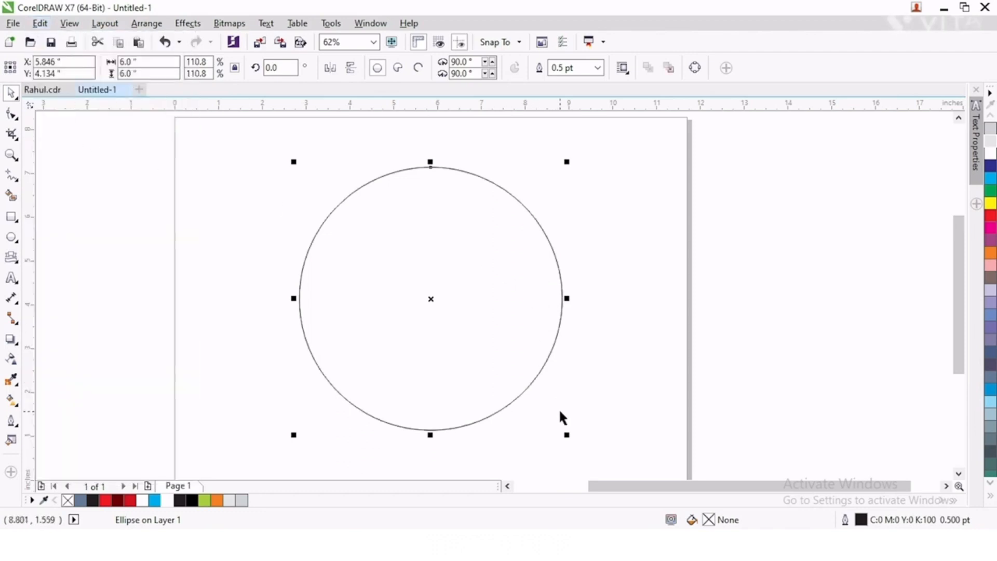
{"action": "left_click_drag", "start_coordinate": [153, 61], "coordinate": [80, 63]}
{"action": "type", "text": "3"}
{"action": "key", "text": "Return"}
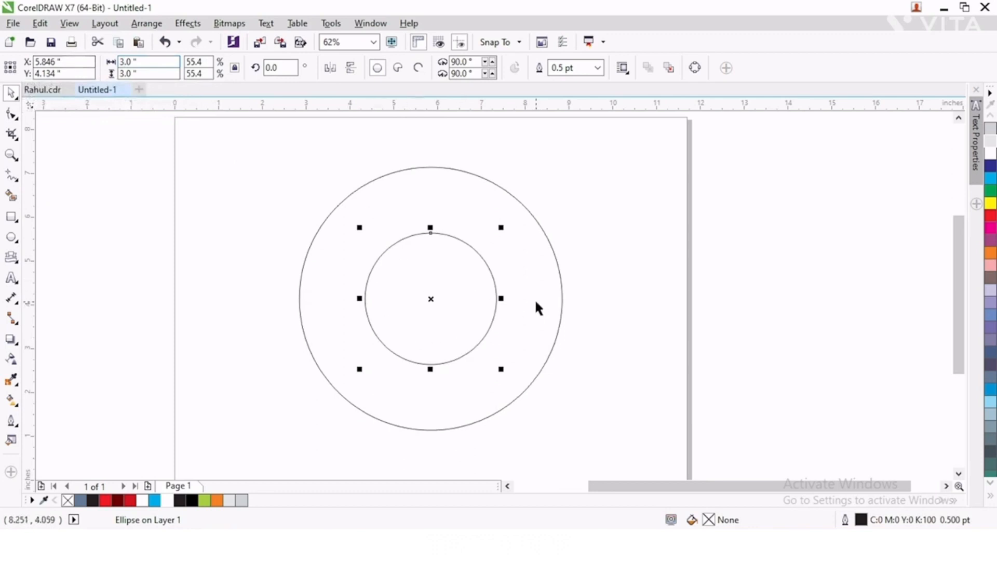
Align the bottom edges of the small and large circles
{"action": "left_click_drag", "start_coordinate": [245, 160], "coordinate": [631, 451]}
{"action": "key", "text": "b"}
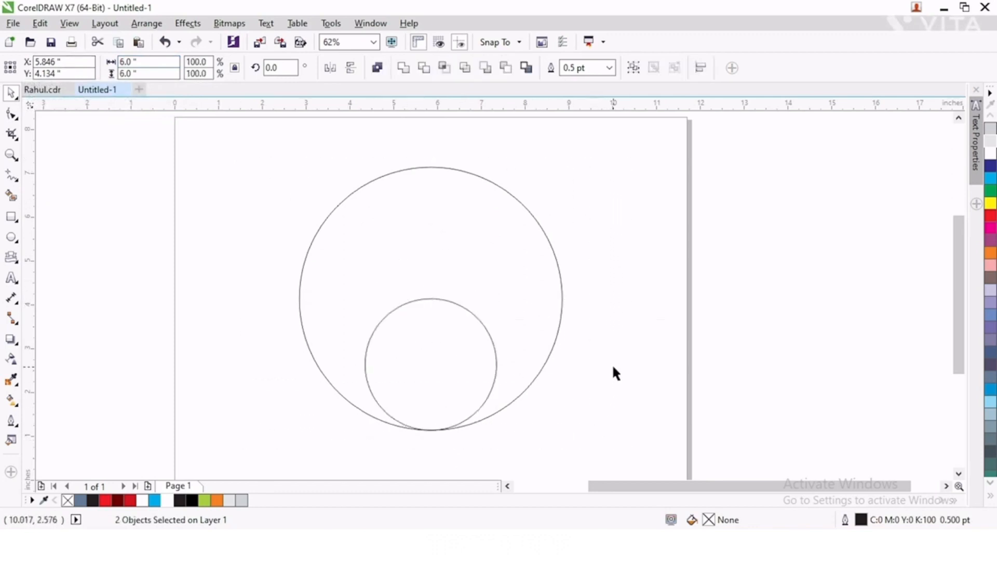
{"action": "left_click", "coordinate": [612, 364]}
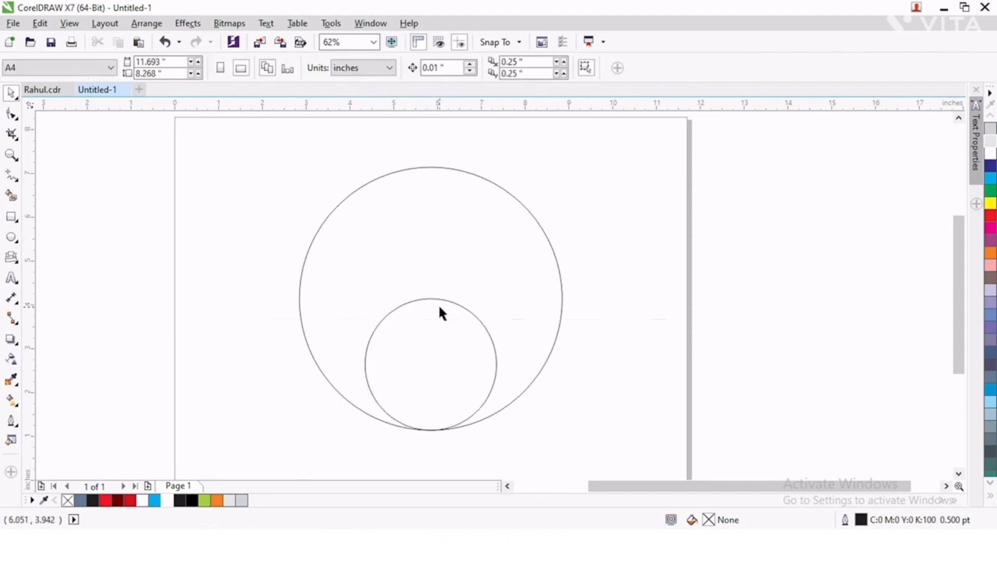
Copy the small inner circle to the clipboard
{"action": "left_click", "coordinate": [450, 348]}
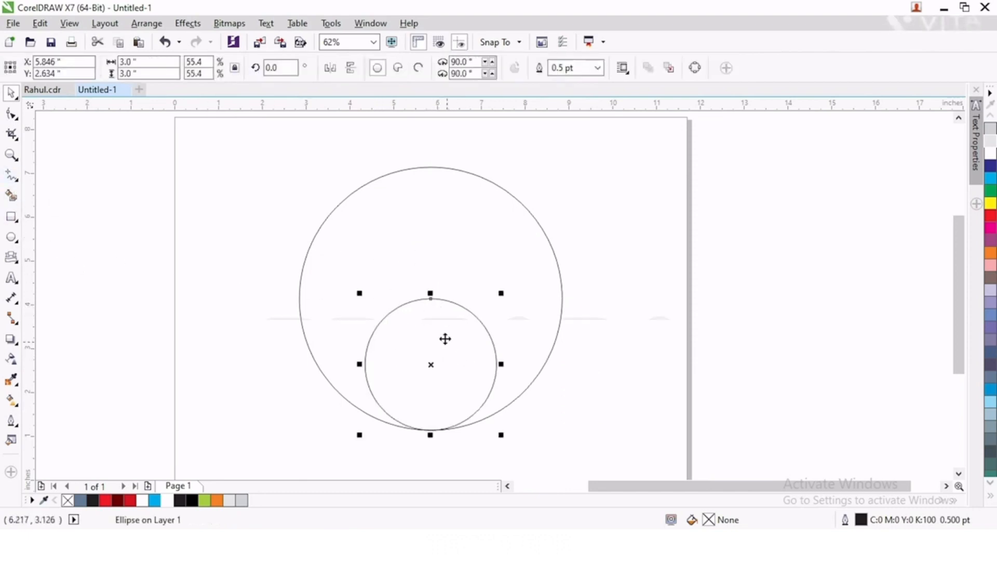
{"action": "left_click", "coordinate": [40, 23]}
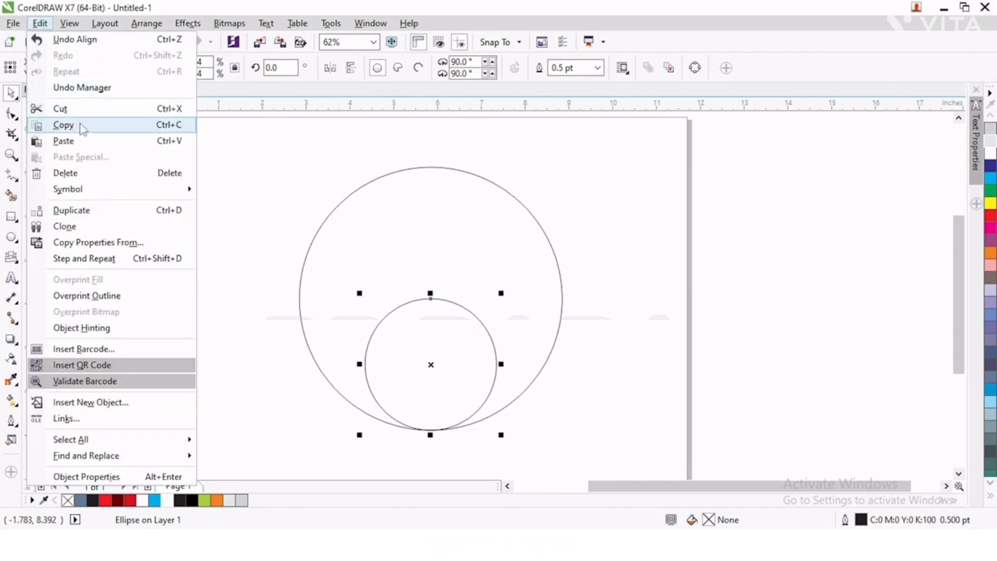
{"action": "left_click", "coordinate": [132, 130]}
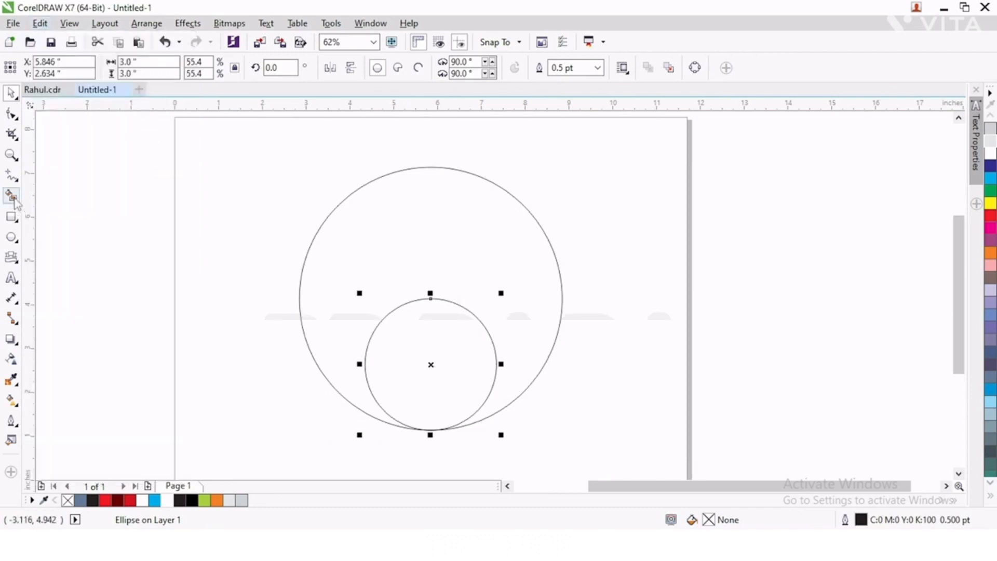
Trim the large circle with the small circle inside it
{"action": "left_click_drag", "start_coordinate": [269, 156], "coordinate": [584, 430]}
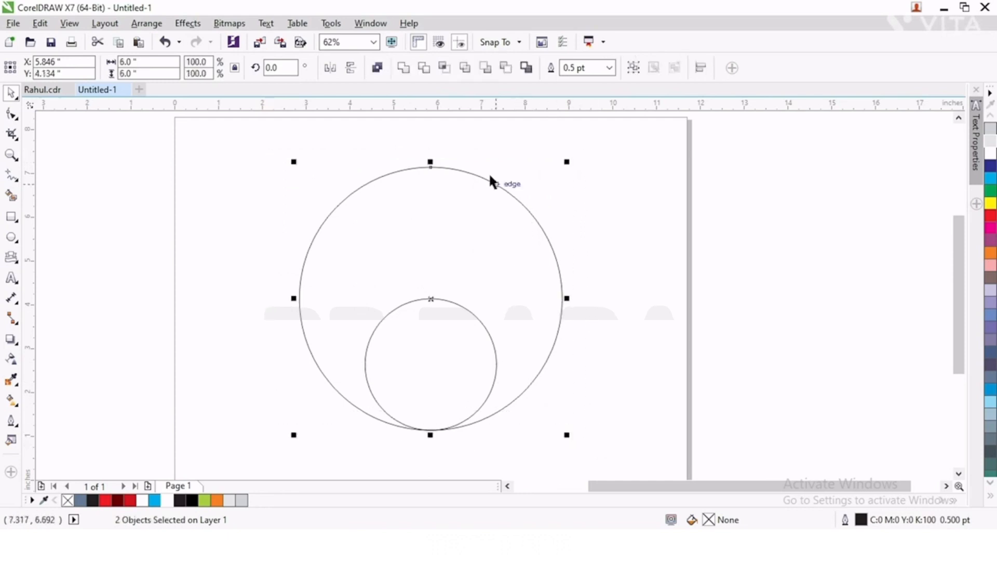
{"action": "left_click", "coordinate": [423, 68]}
{"action": "key", "text": "Escape"}
Try deleting the trimmed large shape, and undo the deletion
{"action": "left_click", "coordinate": [502, 262]}
{"action": "key", "text": "Delete"}
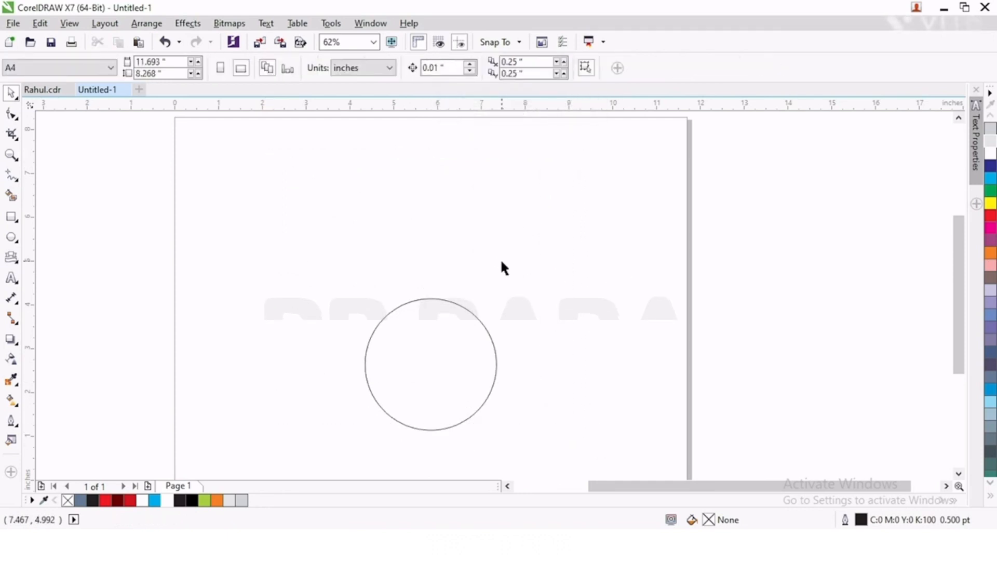
{"action": "key", "text": "ctrl+z"}
{"action": "left_click", "coordinate": [472, 350]}
{"action": "key", "text": "Escape"}
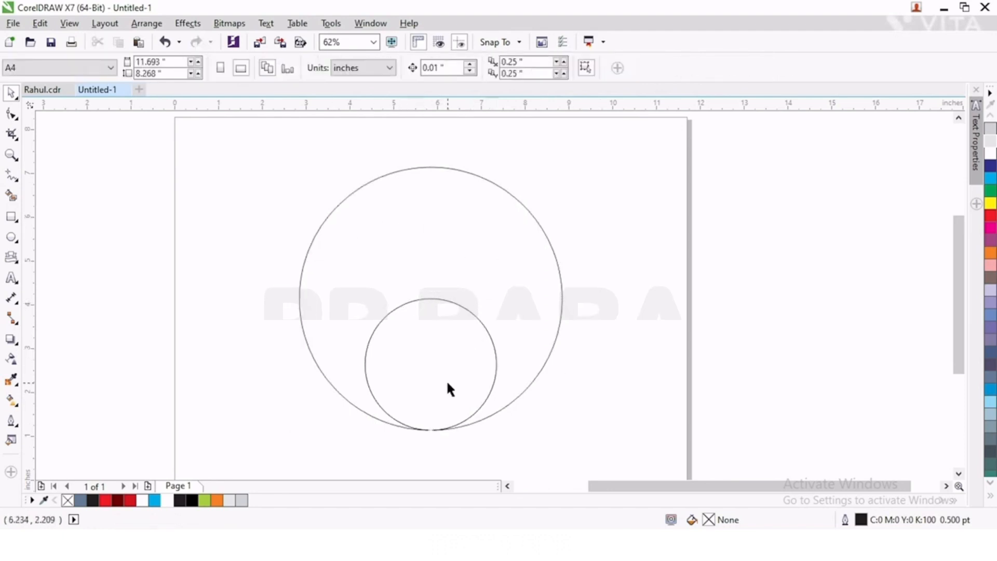
Draw a horizontal line about 3.48 inches long from the small circle's top node leftward past the large circle's edge
{"action": "left_click", "coordinate": [12, 175]}
{"action": "left_click", "coordinate": [431, 299]}
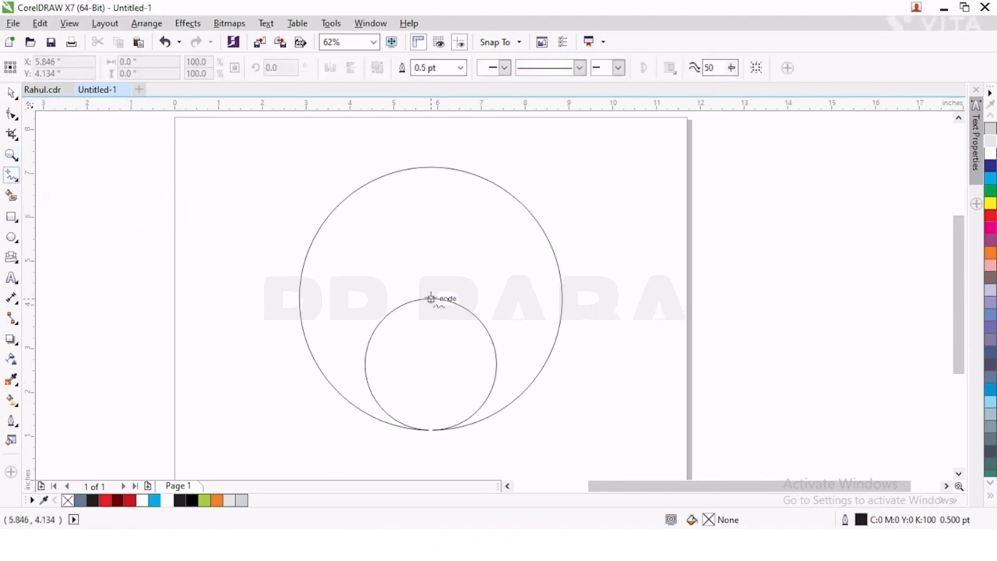
{"action": "left_click", "coordinate": [271, 298]}
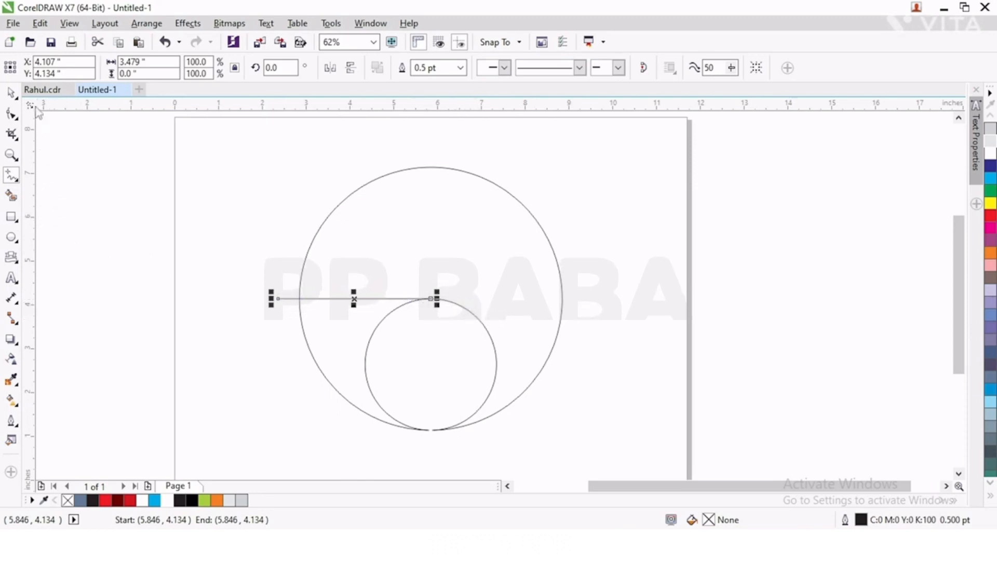
{"action": "left_click", "coordinate": [12, 94]}
{"action": "left_click", "coordinate": [107, 245]}
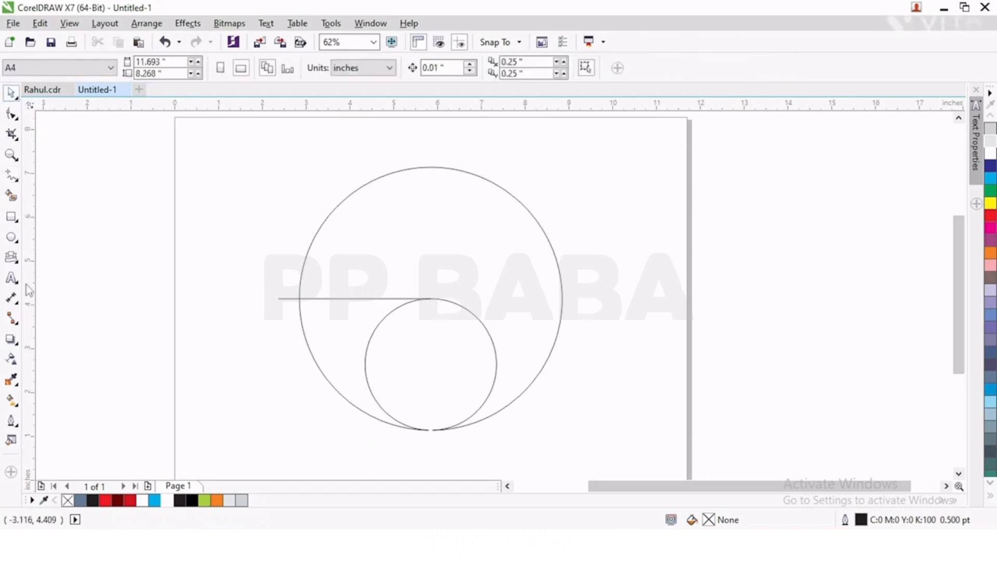
Smart-fill the lower-left region between the line and the two circles with blue-gray and a 0.5 pt black outline
{"action": "left_click", "coordinate": [11, 196]}
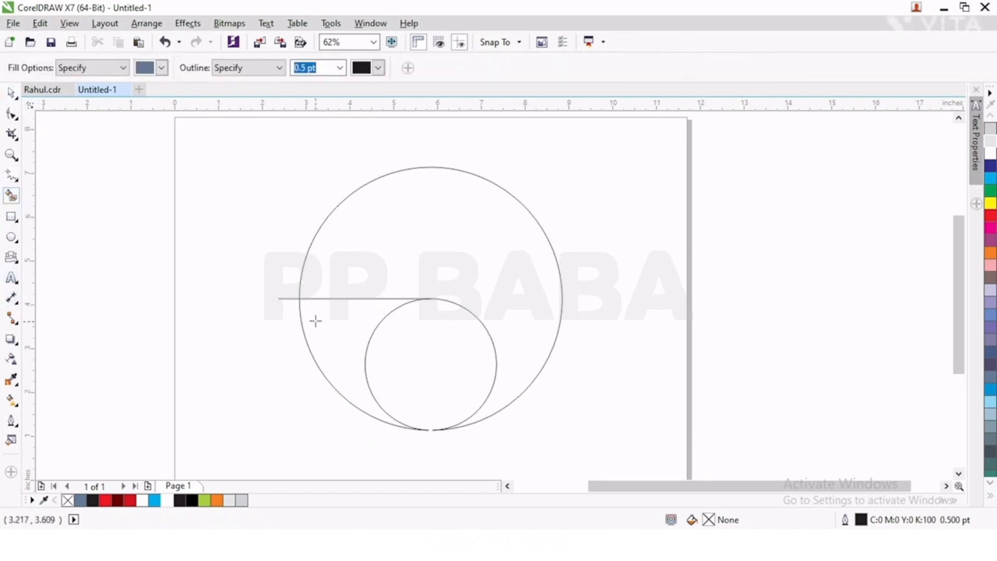
{"action": "left_click", "coordinate": [334, 321]}
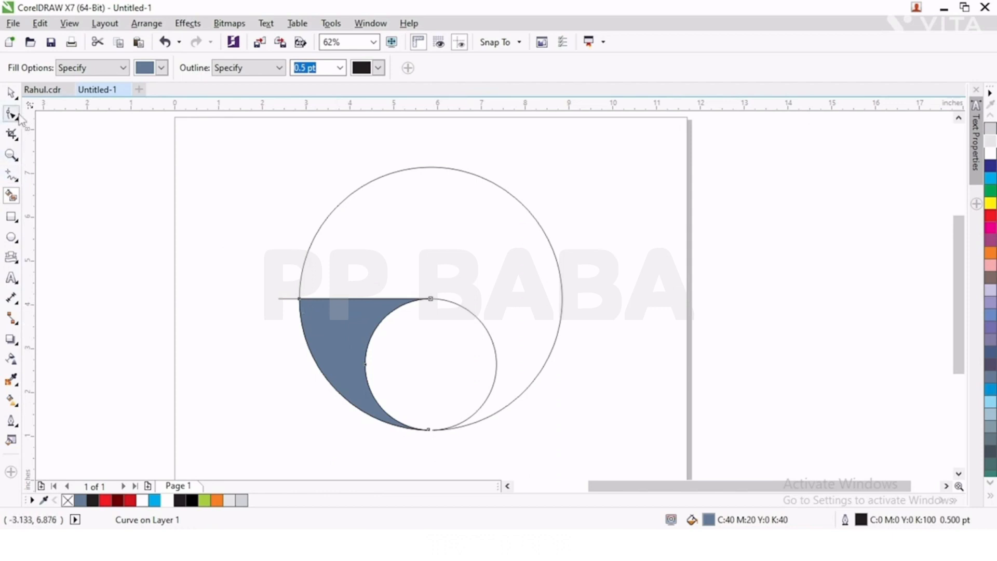
{"action": "left_click", "coordinate": [11, 94]}
{"action": "left_click", "coordinate": [409, 273]}
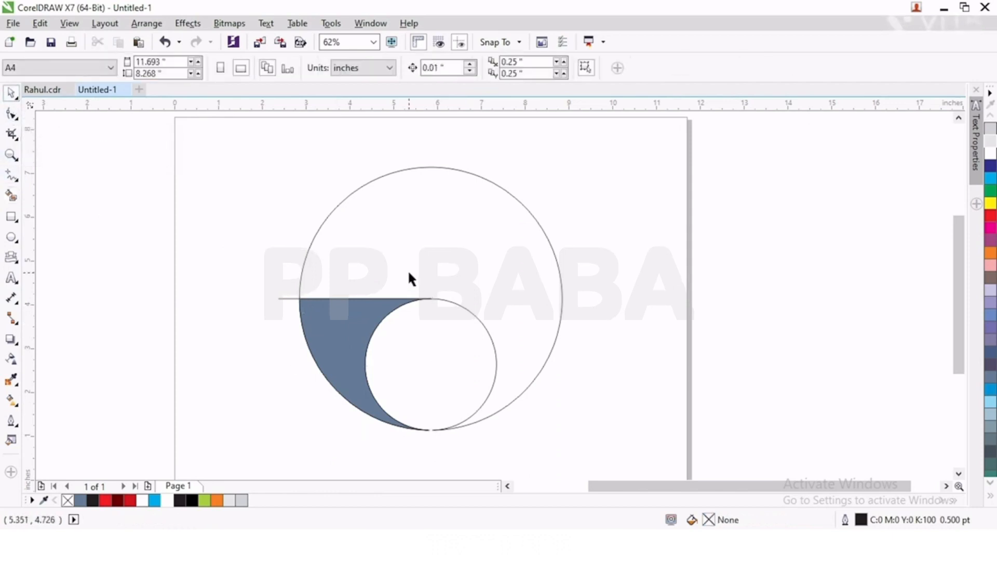
Delete the circle outlines around the filled crescent and paste the copied small circle back in place
{"action": "left_click", "coordinate": [409, 272]}
{"action": "key", "text": "Delete"}
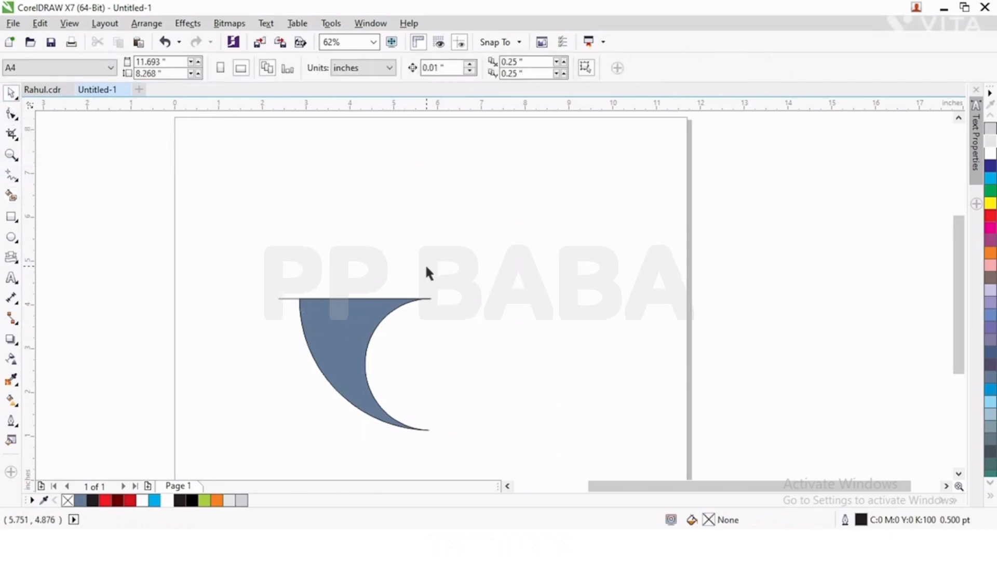
{"action": "left_click", "coordinate": [40, 23]}
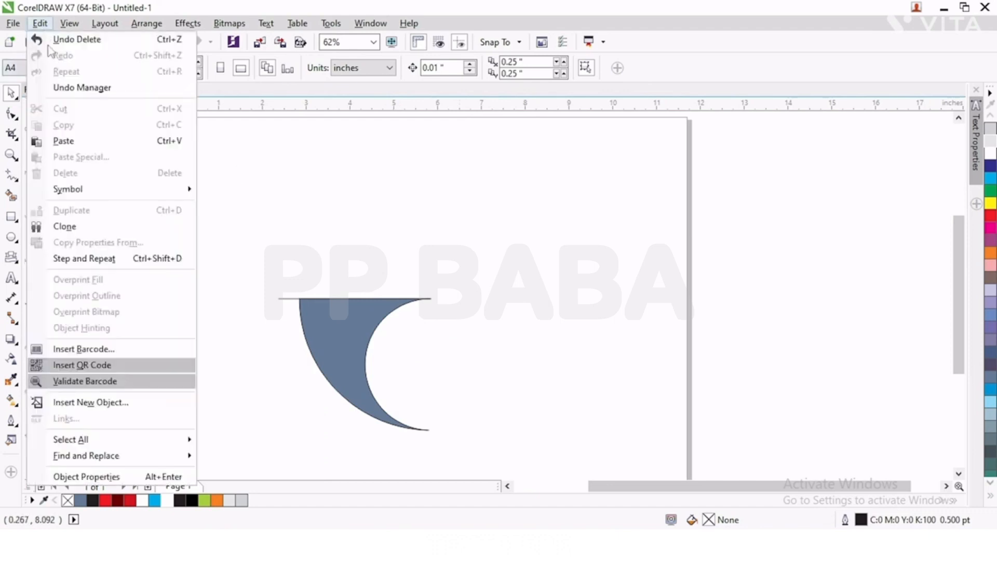
{"action": "left_click", "coordinate": [83, 141]}
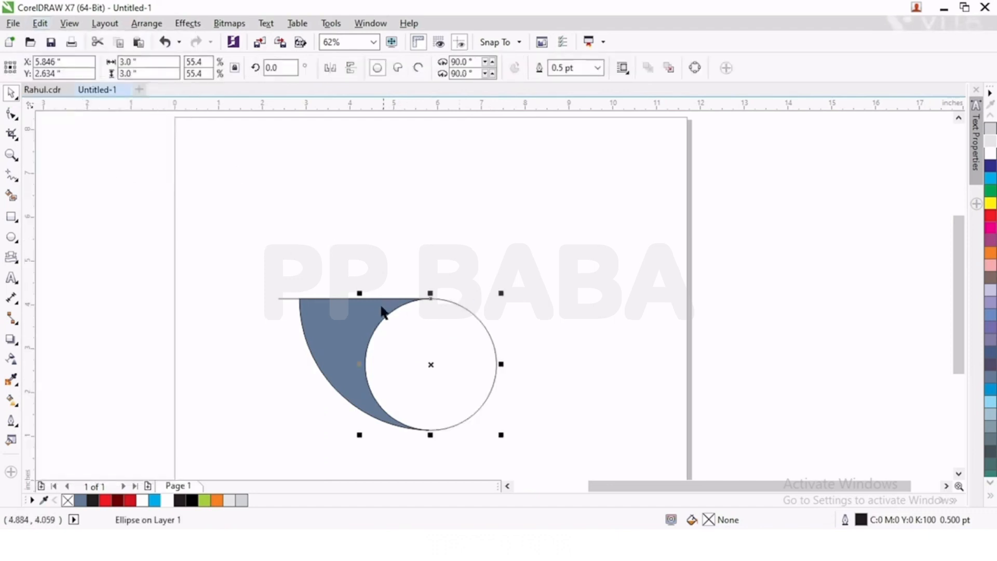
Delete the horizontal line along the crescent's top edge
{"action": "left_click", "coordinate": [605, 337]}
{"action": "left_click", "coordinate": [281, 299]}
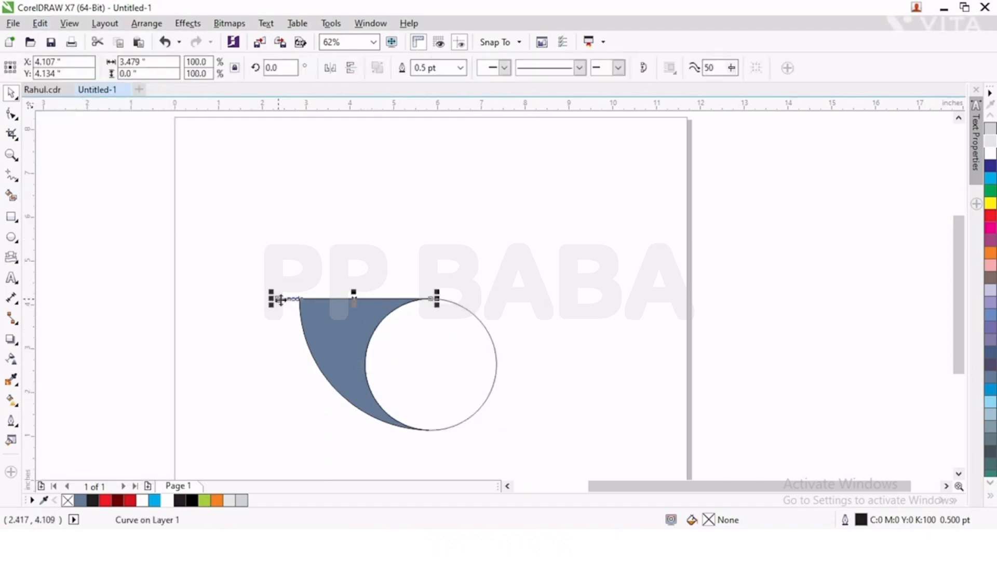
{"action": "left_click", "coordinate": [440, 342]}
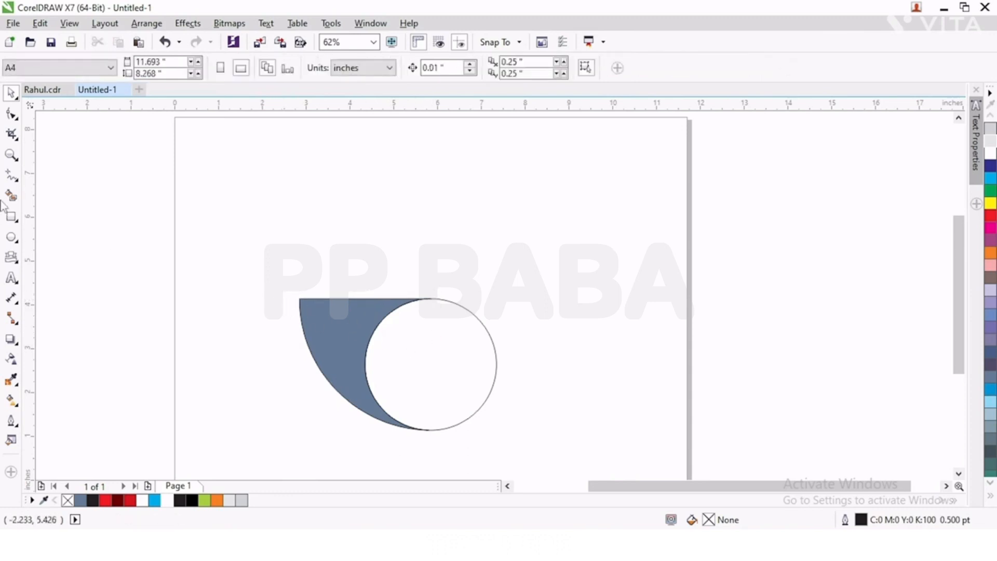
Move the blue crescent's upper-right node inward along its top edge and delete that node
{"action": "left_click", "coordinate": [12, 155]}
{"action": "left_click_drag", "start_coordinate": [287, 285], "coordinate": [527, 431]}
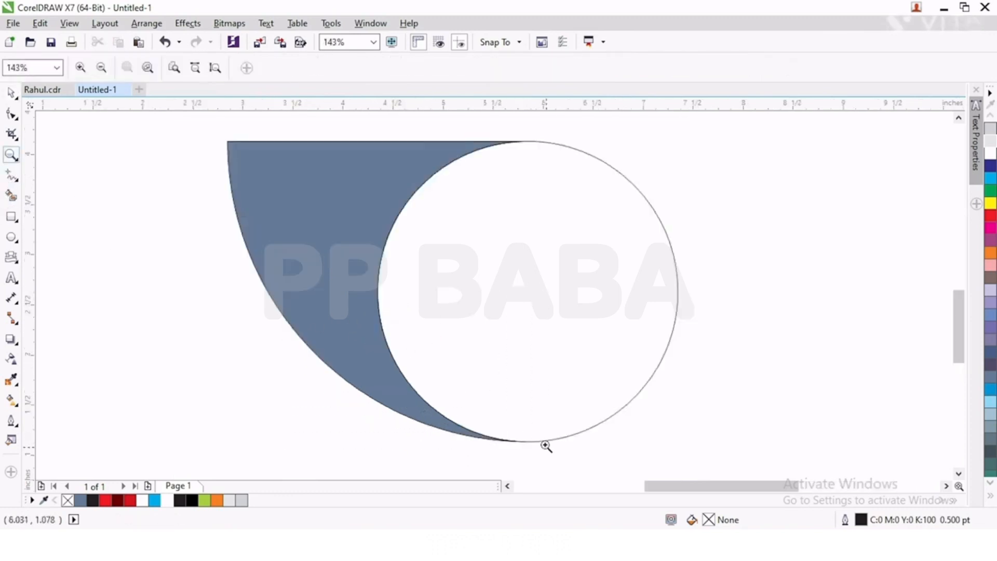
{"action": "left_click", "coordinate": [11, 113]}
{"action": "left_click", "coordinate": [357, 196]}
{"action": "left_click", "coordinate": [212, 187]}
{"action": "left_click", "coordinate": [232, 71]}
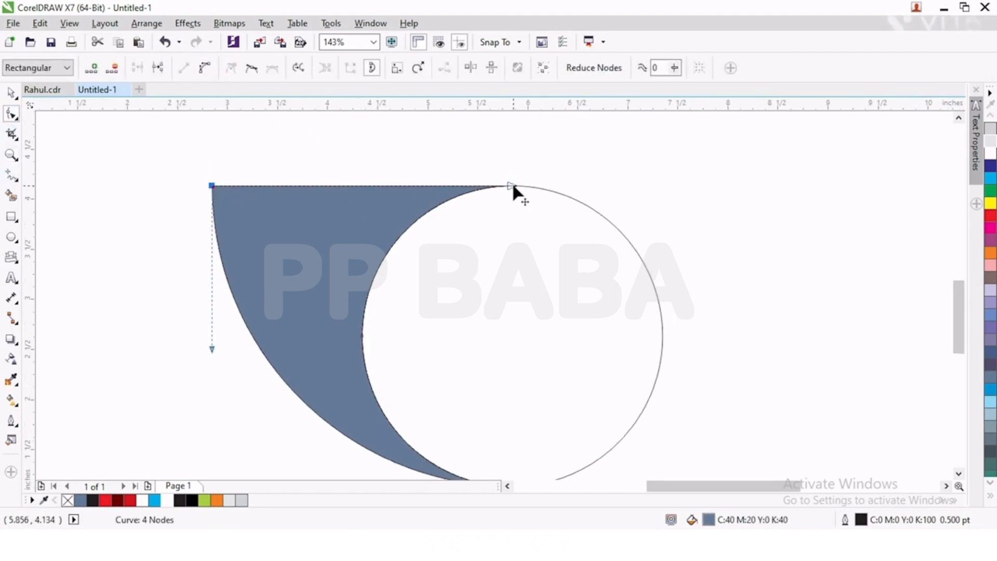
{"action": "left_click_drag", "start_coordinate": [512, 185], "coordinate": [362, 185]}
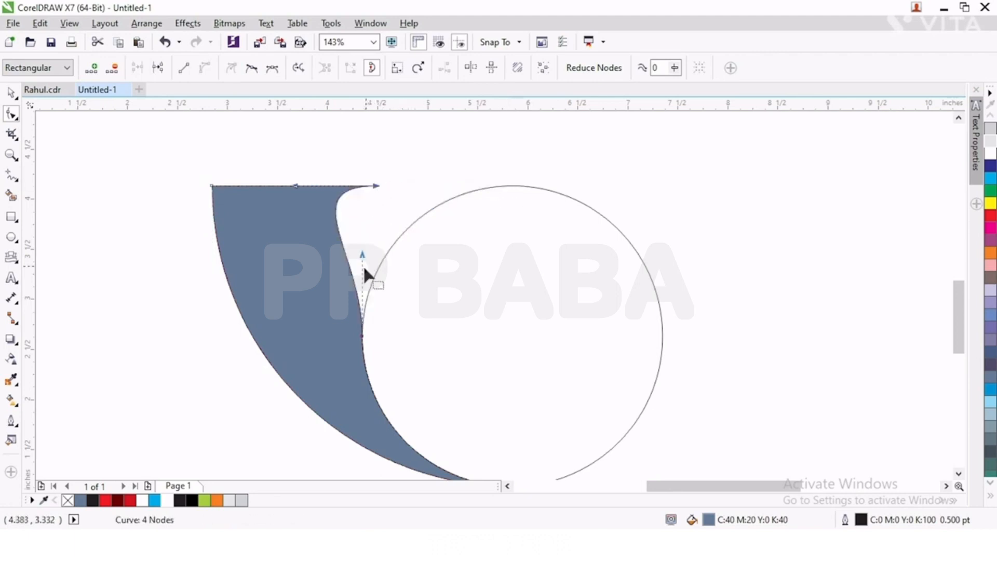
{"action": "left_click_drag", "start_coordinate": [366, 252], "coordinate": [399, 264]}
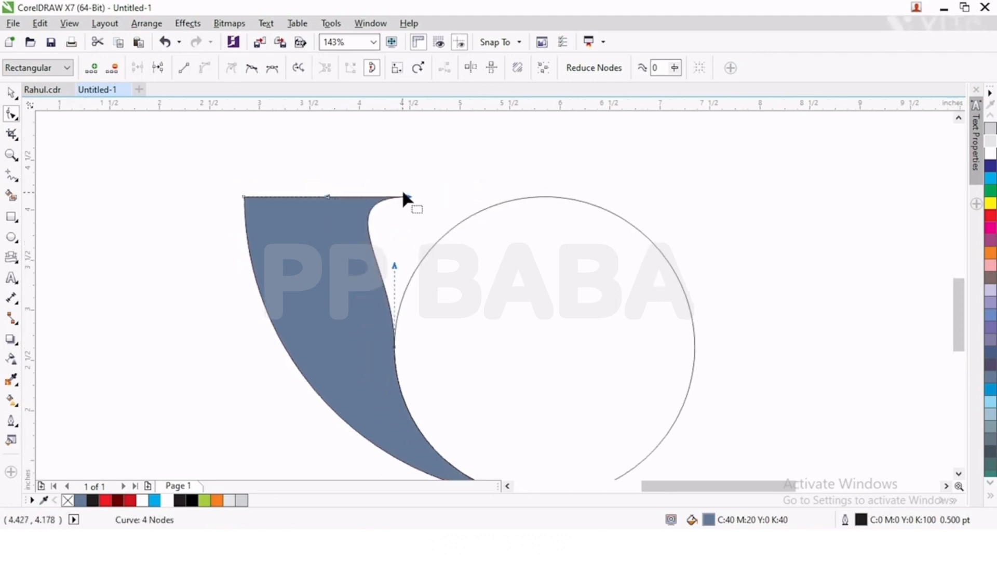
{"action": "key", "text": "Delete"}
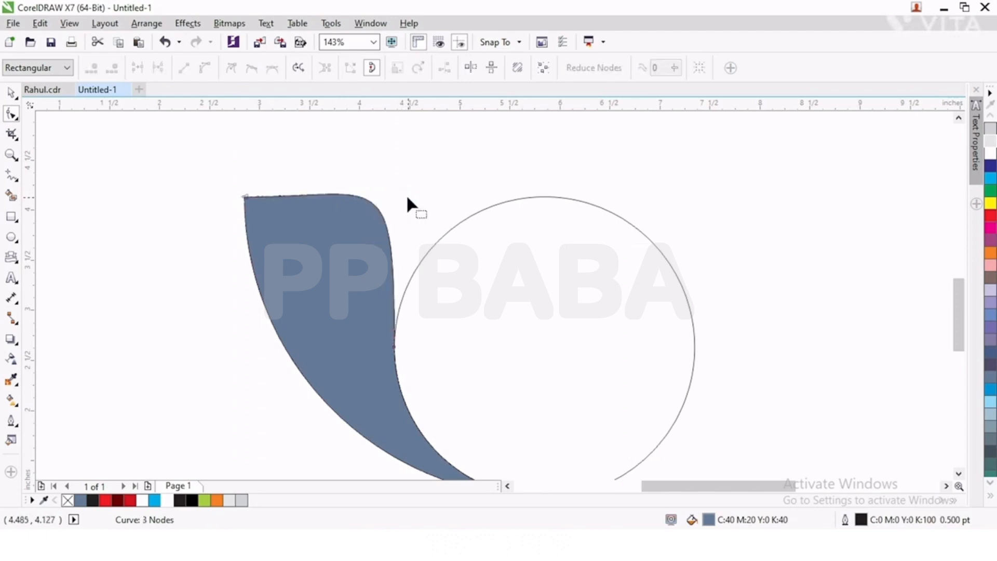
Adjust the curve handles of the crescent's inner and upper-left nodes to shape its top edge into a wave
{"action": "left_click", "coordinate": [394, 346]}
{"action": "left_click_drag", "start_coordinate": [393, 159], "coordinate": [405, 140]}
{"action": "left_click_drag", "start_coordinate": [400, 219], "coordinate": [470, 170]}
{"action": "left_click_drag", "start_coordinate": [449, 219], "coordinate": [411, 331]}
{"action": "scroll", "coordinate": [407, 314], "scroll_direction": "down", "scroll_amount": 2}
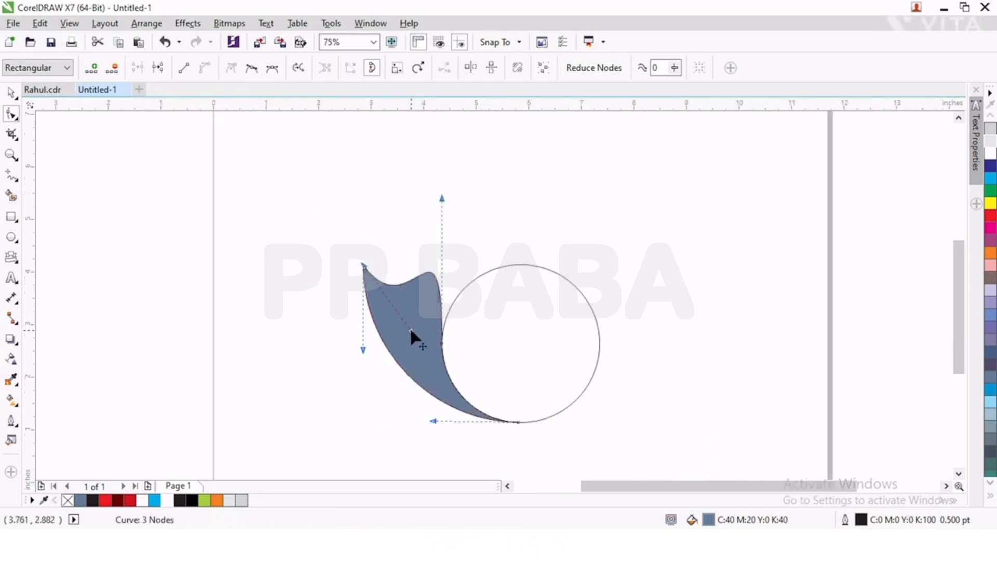
{"action": "left_click_drag", "start_coordinate": [437, 201], "coordinate": [447, 195]}
{"action": "left_click", "coordinate": [11, 93]}
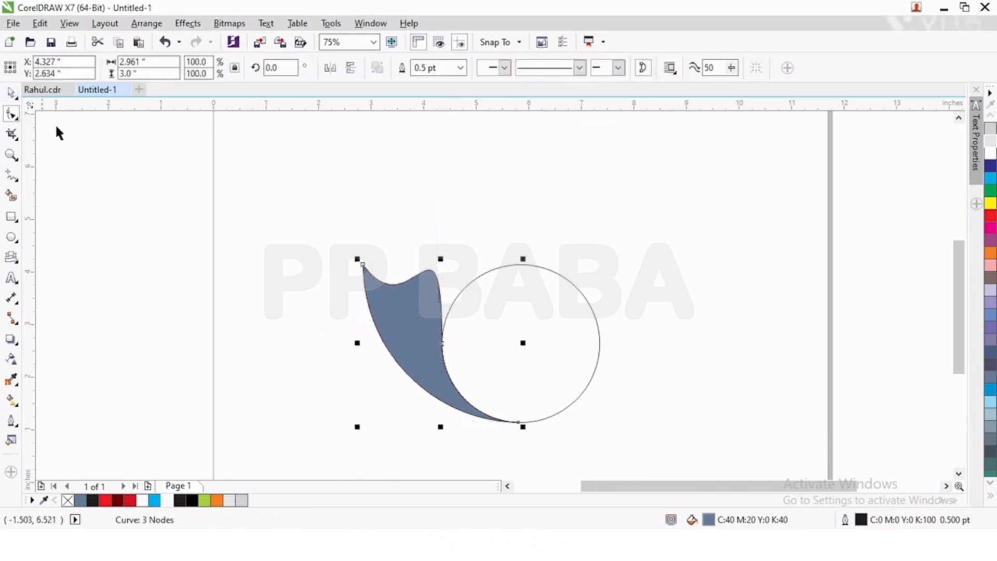
Set the feather shape's rotation centre at the circle's centre and create two copies, each rotated about 21.5 degrees further clockwise
{"action": "scroll", "coordinate": [70, 128], "scroll_direction": "down", "scroll_amount": 1}
{"action": "scroll", "coordinate": [115, 168], "scroll_direction": "up", "scroll_amount": 1}
{"action": "left_click", "coordinate": [404, 286]}
{"action": "left_click_drag", "start_coordinate": [397, 300], "coordinate": [474, 300]}
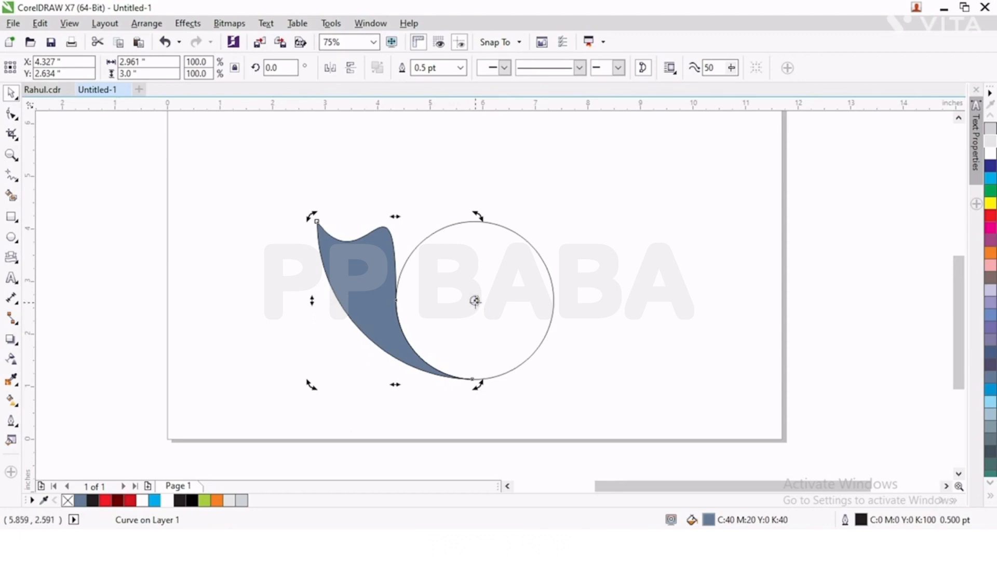
{"action": "left_click_drag", "start_coordinate": [311, 216], "coordinate": [359, 171]}
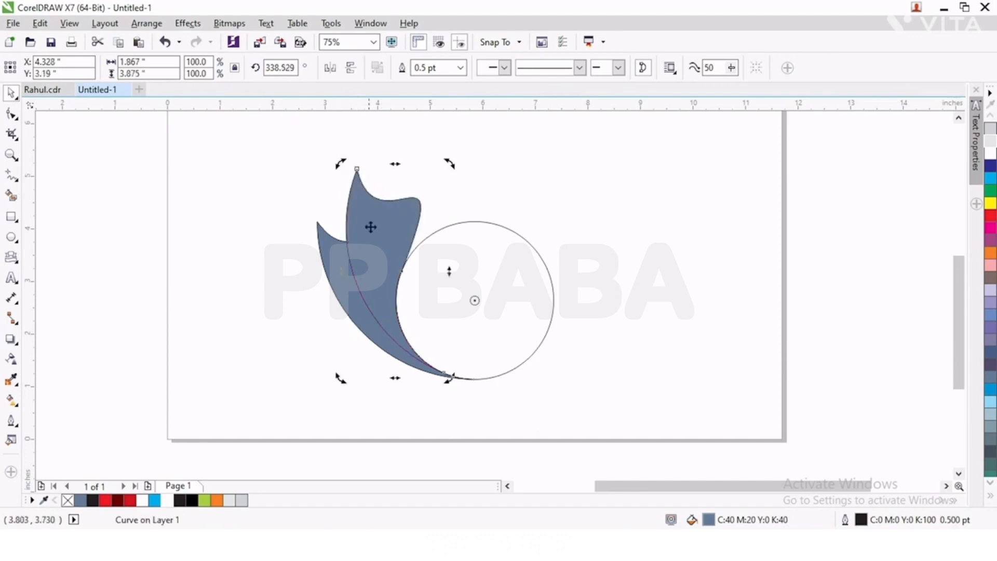
{"action": "key", "text": "ctrl+r"}
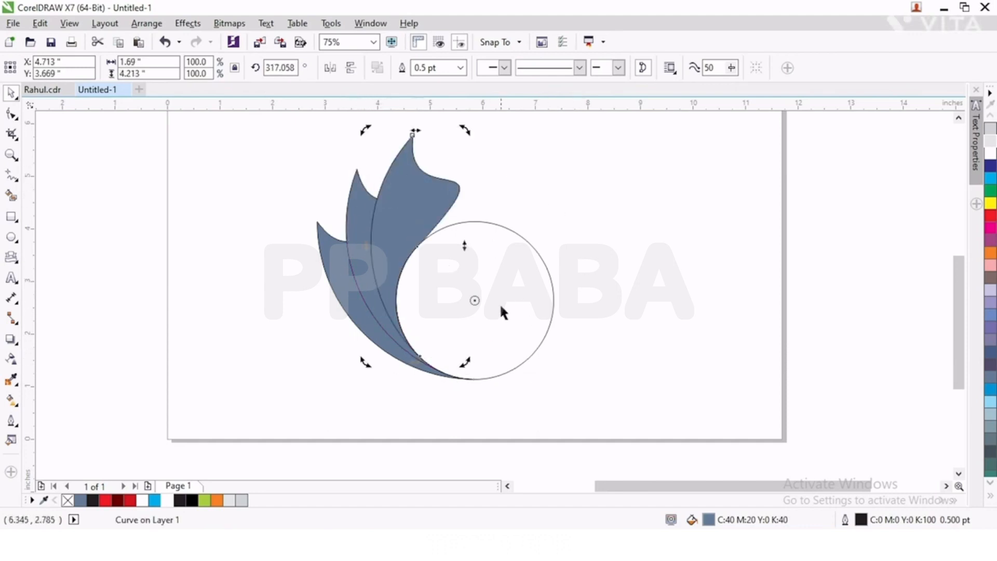
{"action": "left_click", "coordinate": [597, 340]}
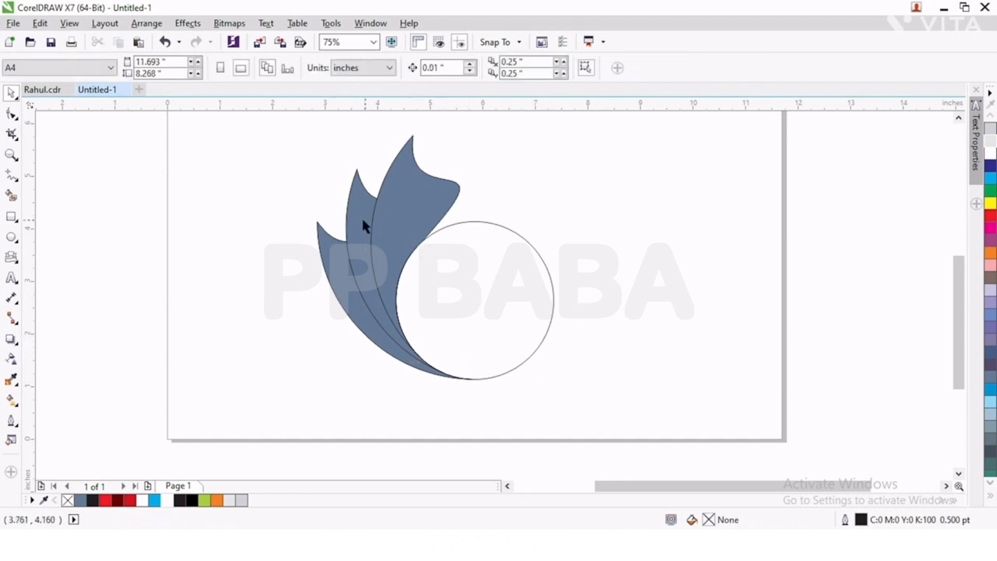
Apply a blue-gray to white linear fountain fill to the front feather, running from its upper end down toward its lower left
{"action": "left_click", "coordinate": [395, 213]}
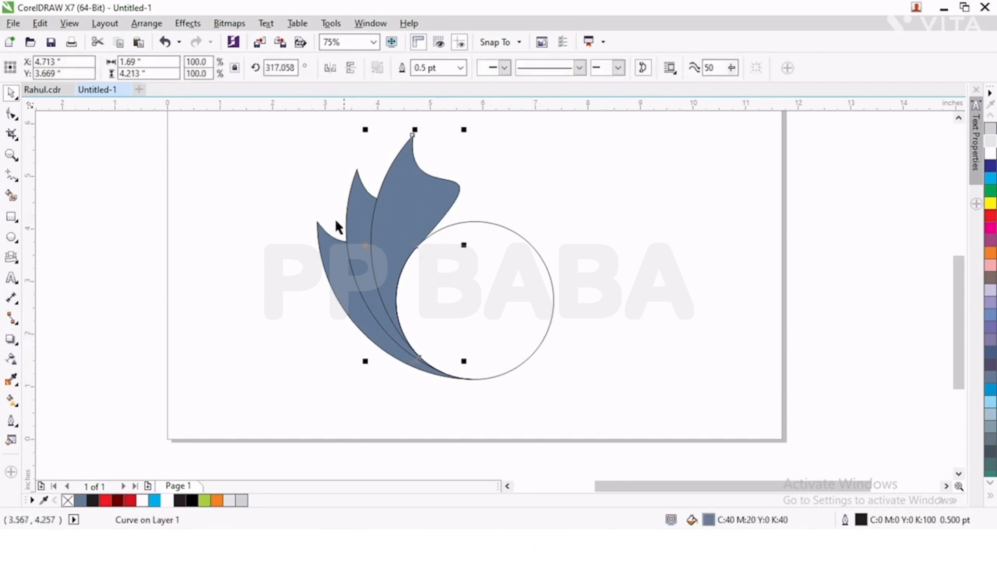
{"action": "left_click", "coordinate": [11, 401]}
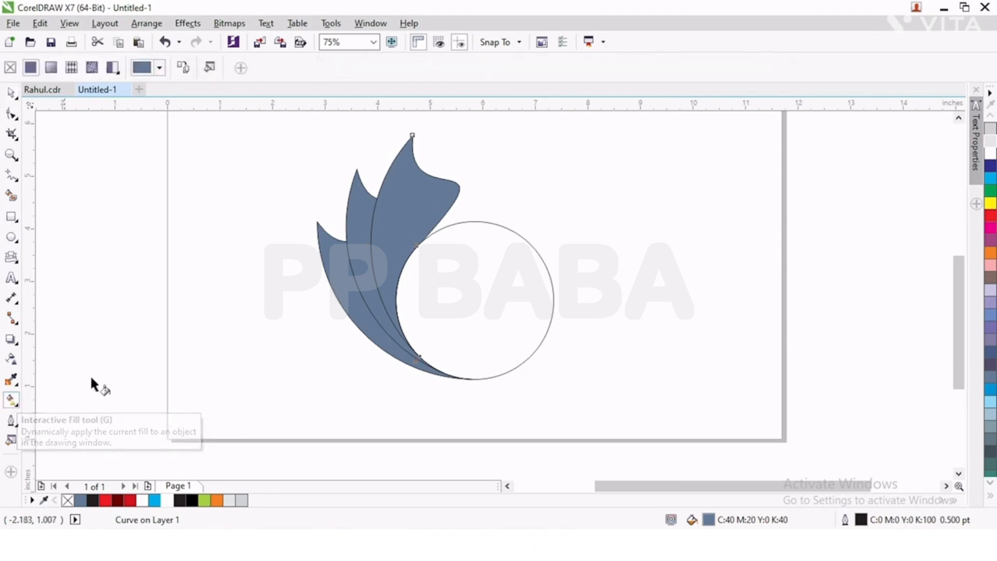
{"action": "left_click_drag", "start_coordinate": [429, 185], "coordinate": [369, 291]}
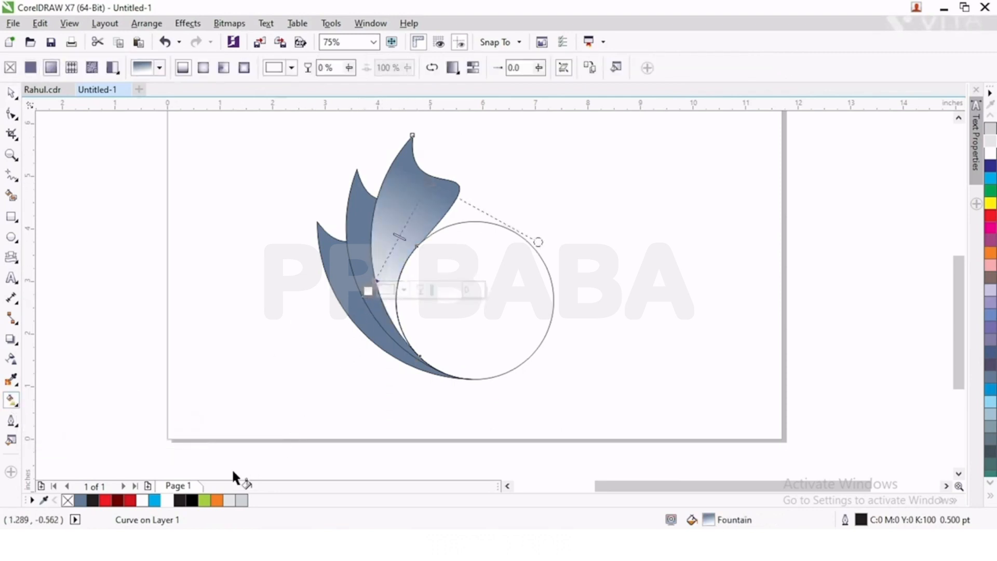
Recolour the front feather's gradient from red at its upper end to dark red at its lower end, and shift both end nodes slightly downward
{"action": "left_click", "coordinate": [118, 501]}
{"action": "left_click", "coordinate": [427, 181]}
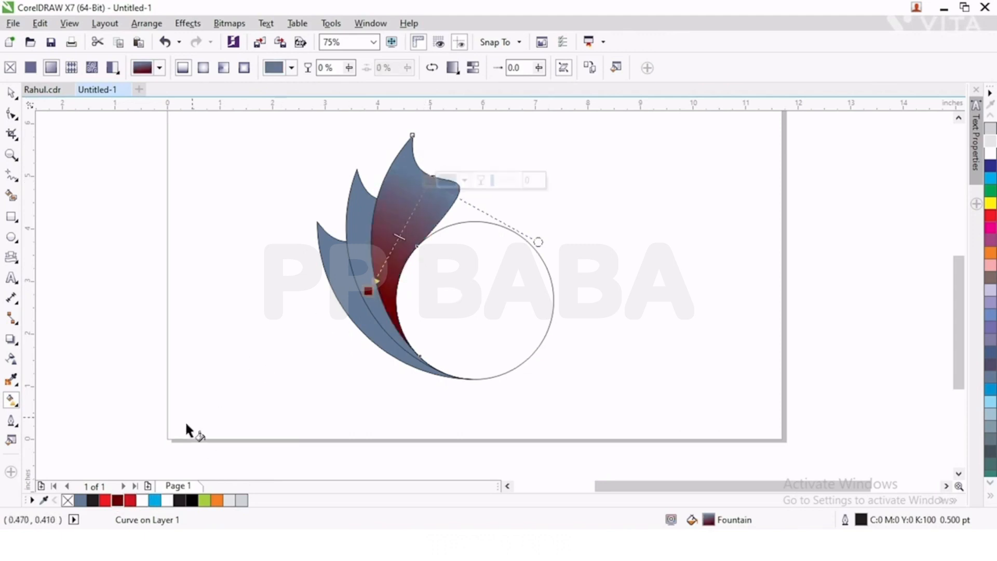
{"action": "left_click", "coordinate": [106, 500]}
{"action": "left_click_drag", "start_coordinate": [429, 181], "coordinate": [415, 211]}
{"action": "mouse_move", "coordinate": [368, 291]}
{"action": "left_mouse_down"}
{"action": "mouse_move", "coordinate": [368, 307]}
{"action": "mouse_move", "coordinate": [374, 302]}
{"action": "left_mouse_up"}
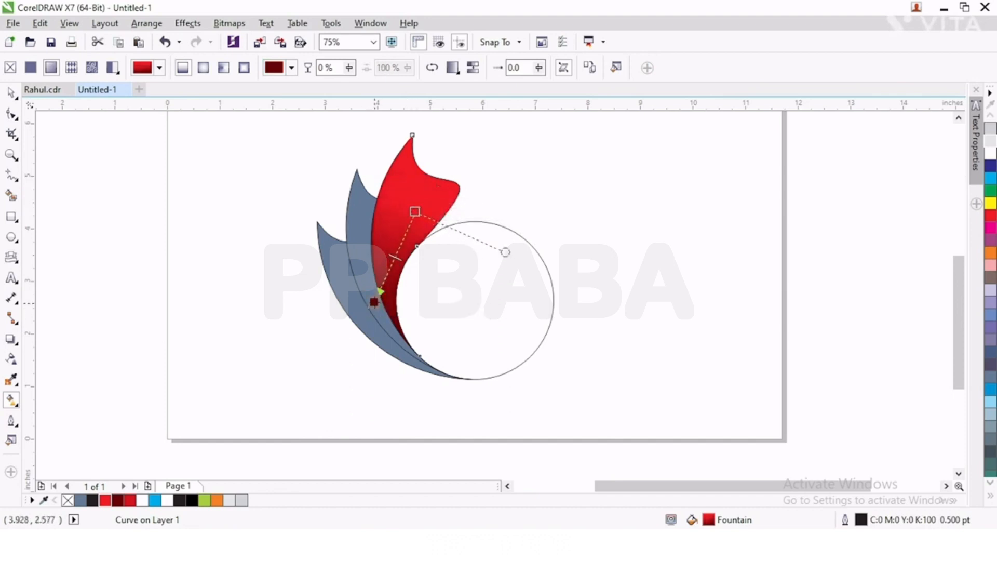
{"action": "left_click_drag", "start_coordinate": [415, 211], "coordinate": [416, 206]}
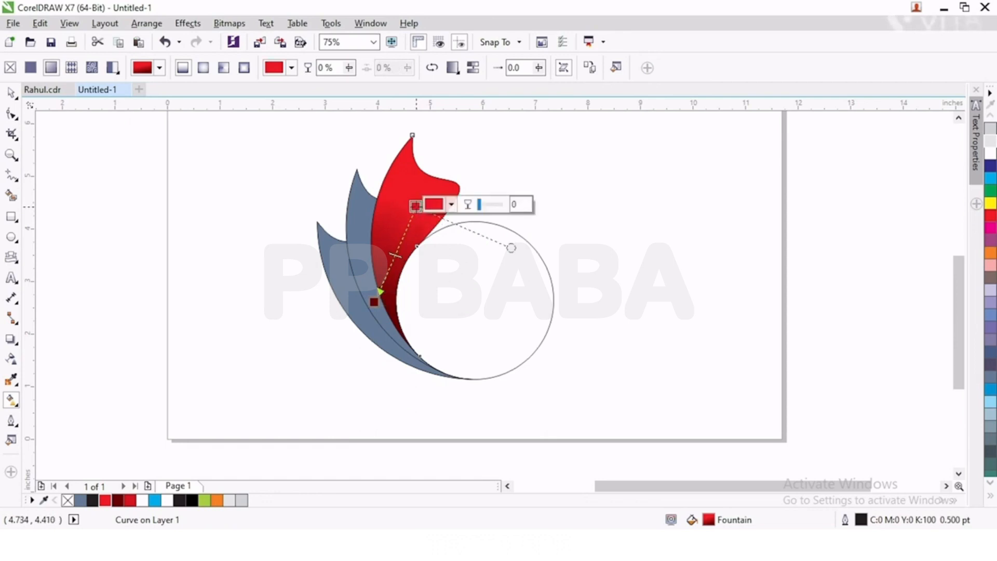
{"action": "left_click", "coordinate": [13, 95]}
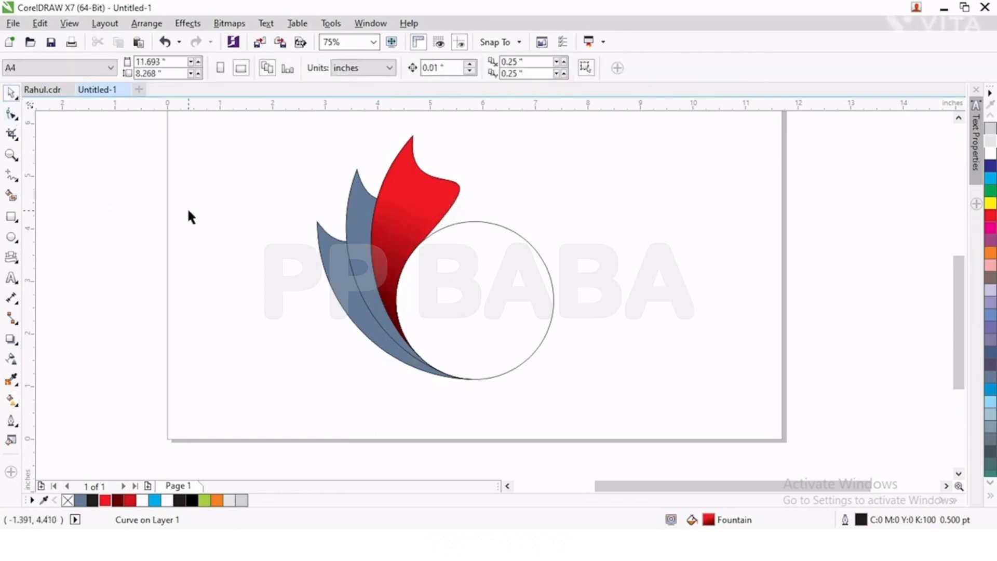
Repeat the red to dark red gradient fill on the middle and outermost blue-gray feathers
{"action": "left_click", "coordinate": [355, 199]}
{"action": "key", "text": "ctrl+r"}
{"action": "left_click", "coordinate": [324, 246]}
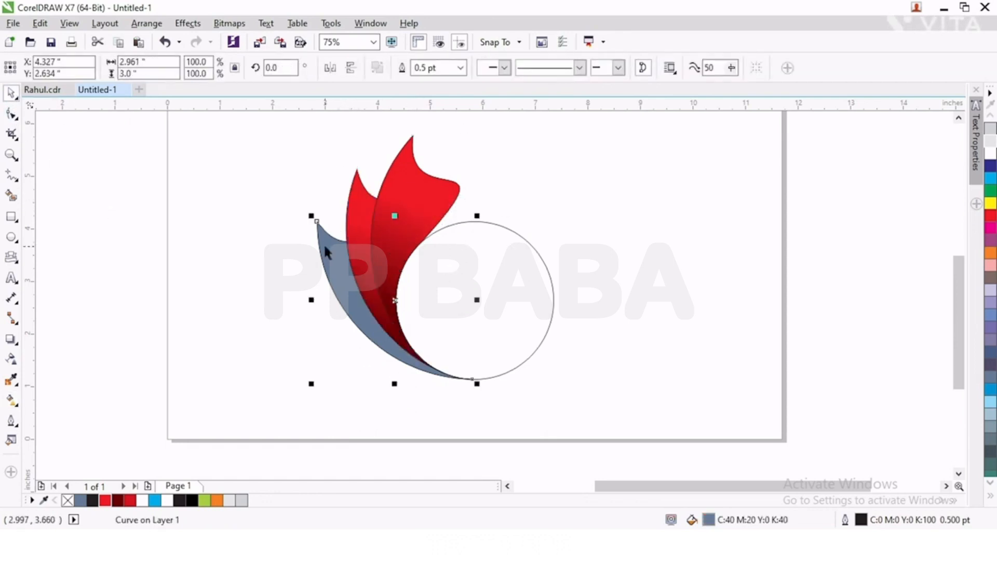
{"action": "key", "text": "ctrl+r"}
Remove the outline from all three feathers
{"action": "left_click_drag", "start_coordinate": [144, 132], "coordinate": [498, 404]}
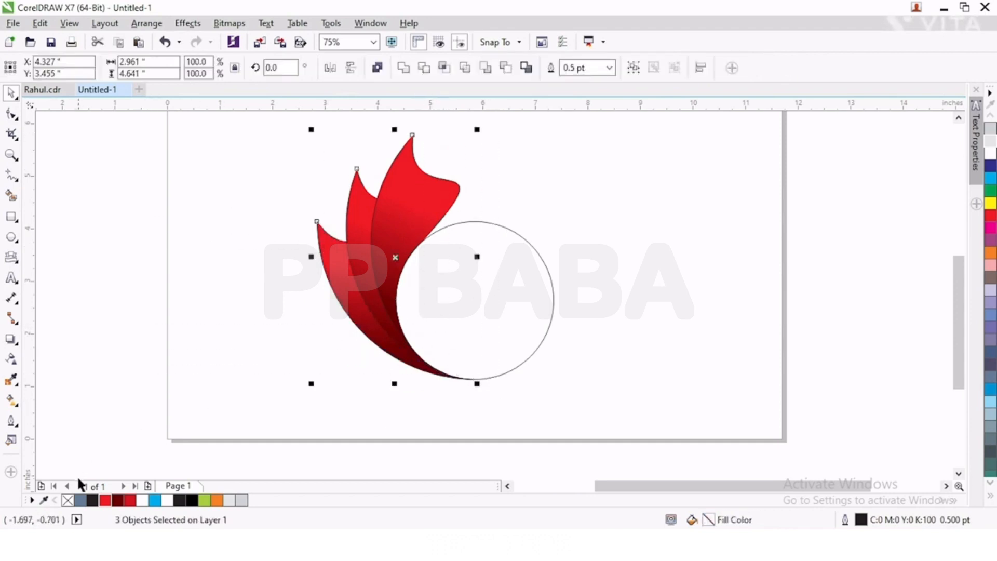
{"action": "right_click", "coordinate": [68, 500]}
{"action": "left_click", "coordinate": [155, 261]}
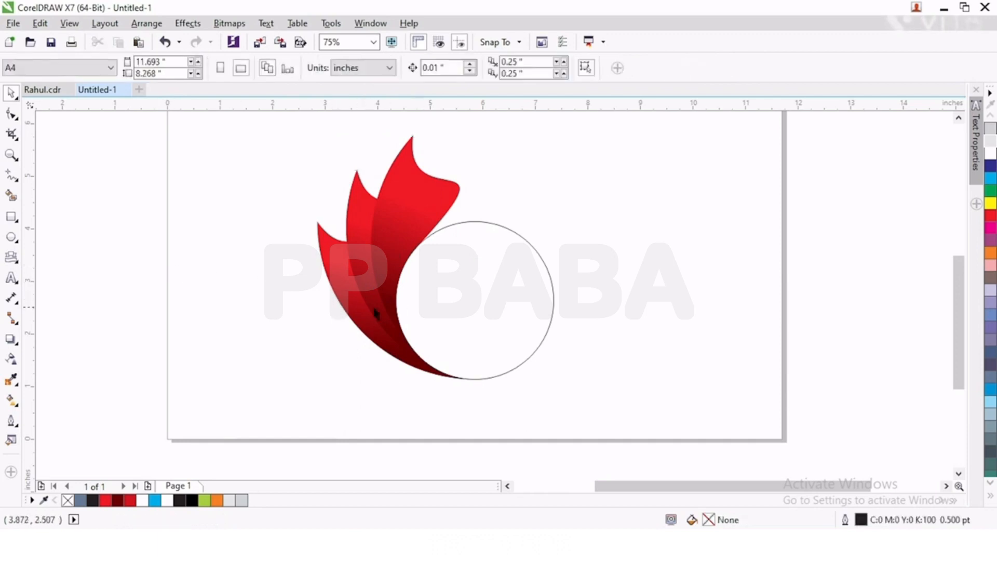
Group the three feathers and undo the accidental shift of the group
{"action": "left_click_drag", "start_coordinate": [264, 128], "coordinate": [488, 424]}
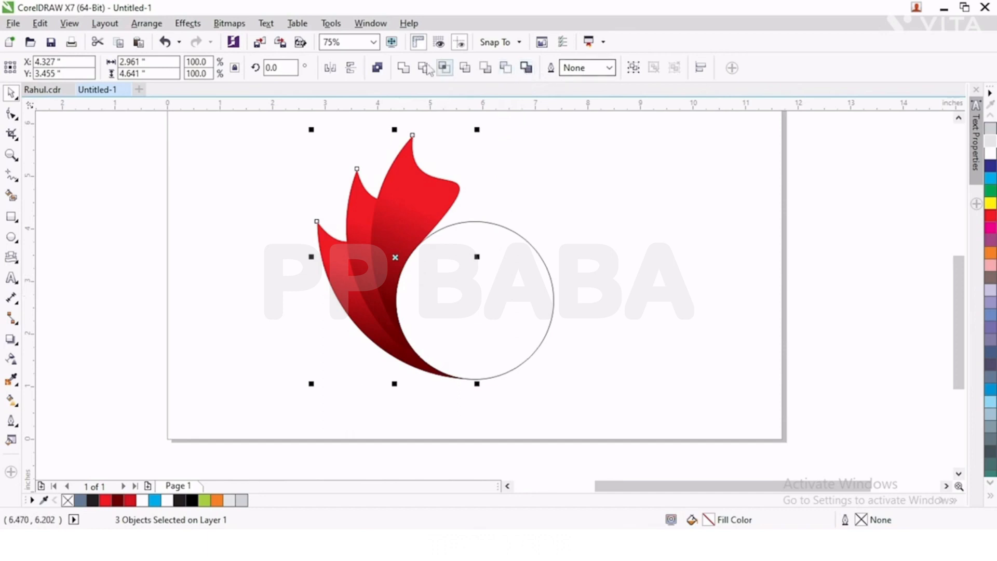
{"action": "left_click", "coordinate": [633, 68]}
{"action": "left_click_drag", "start_coordinate": [436, 177], "coordinate": [478, 182]}
{"action": "key", "text": "ctrl+z"}
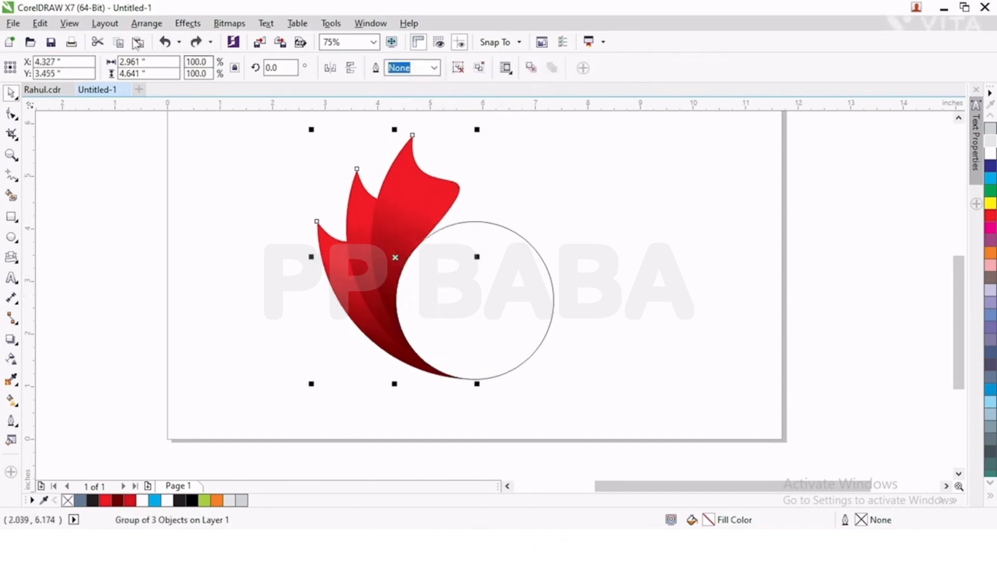
Duplicate the feather group, mirror the copy horizontally and place it against the right side of the circle
{"action": "left_click", "coordinate": [40, 23]}
{"action": "left_click", "coordinate": [65, 126]}
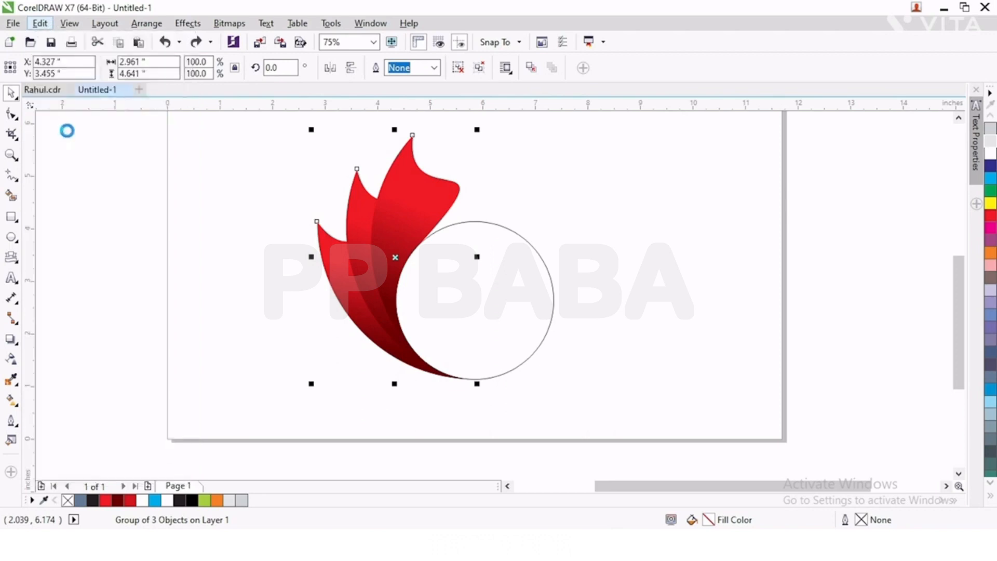
{"action": "left_click", "coordinate": [40, 23]}
{"action": "left_click", "coordinate": [64, 141]}
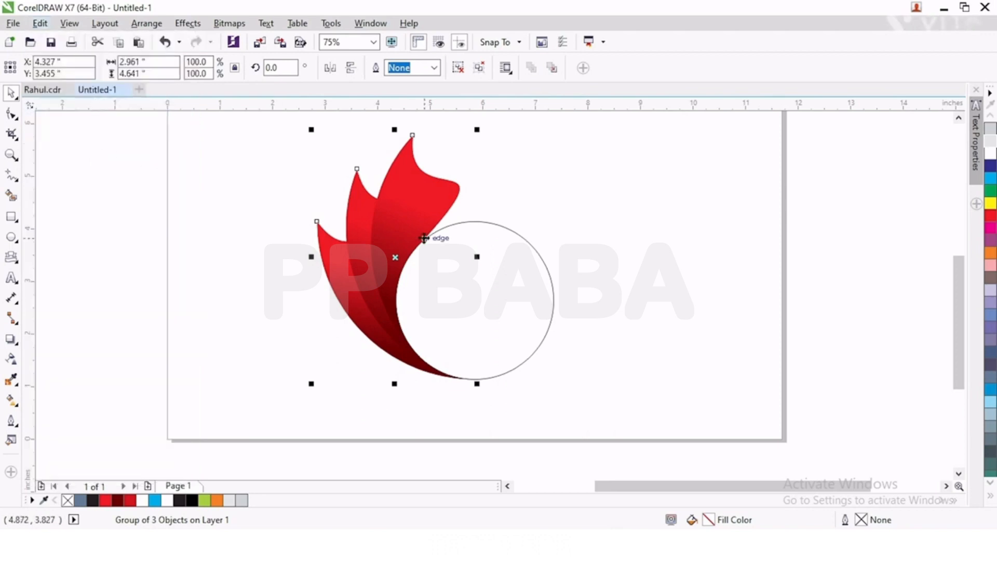
{"action": "left_click", "coordinate": [331, 67]}
{"action": "left_click_drag", "start_coordinate": [397, 241], "coordinate": [558, 254]}
{"action": "scroll", "coordinate": [690, 323], "scroll_direction": "right", "scroll_amount": 3}
{"action": "left_click", "coordinate": [670, 322]}
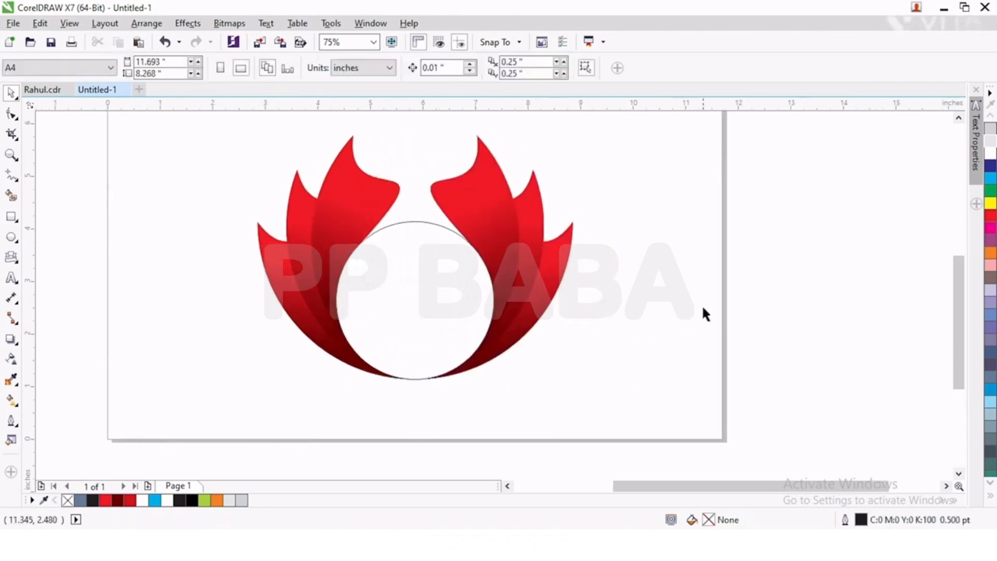
Apply an elliptical fountain fill, white at the centre and black at the edge, to the circle and move its centre toward the upper left
{"action": "left_click", "coordinate": [490, 238]}
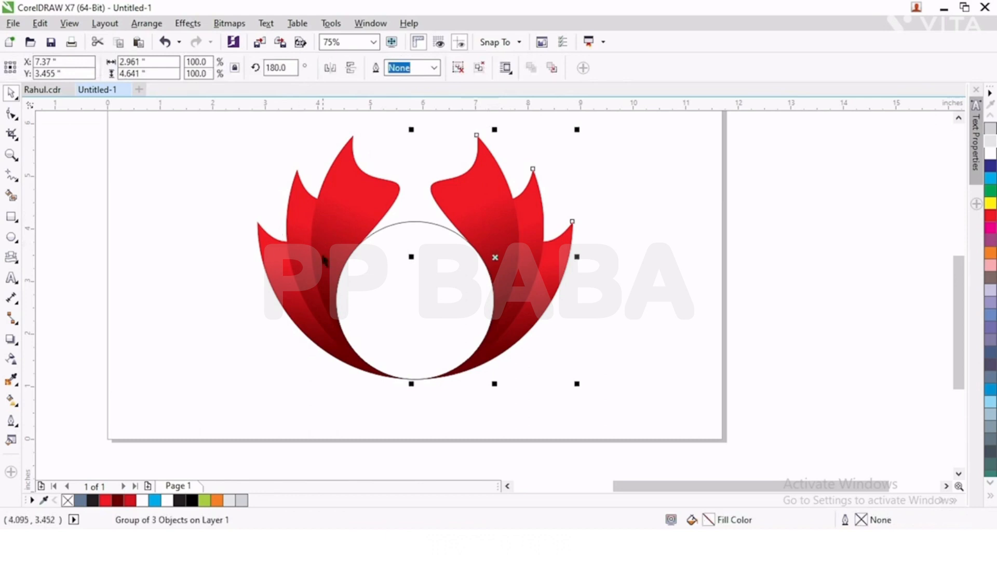
{"action": "left_click", "coordinate": [704, 315]}
{"action": "left_click", "coordinate": [412, 274]}
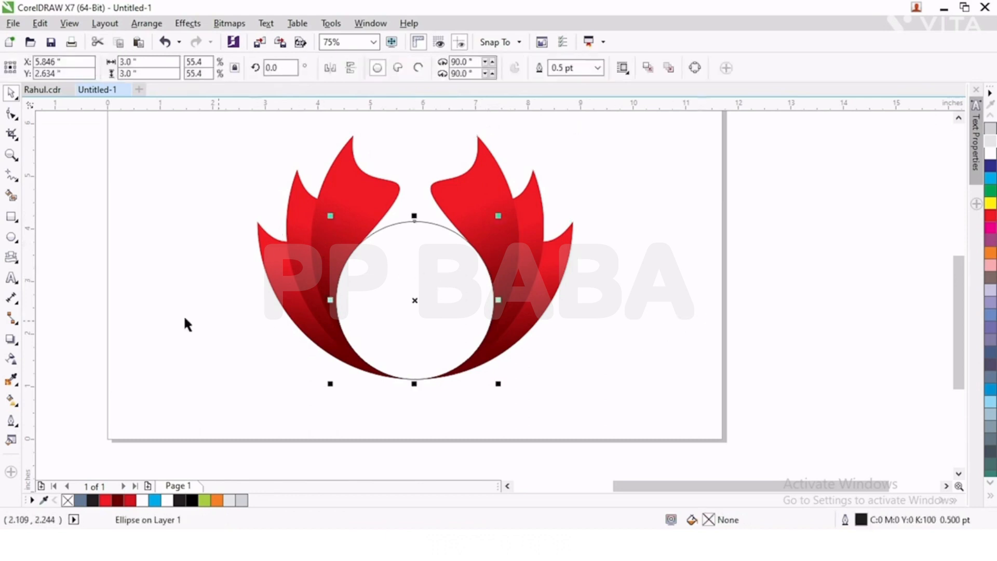
{"action": "left_click", "coordinate": [12, 400]}
{"action": "left_click_drag", "start_coordinate": [425, 237], "coordinate": [426, 357]}
{"action": "left_click", "coordinate": [203, 68]}
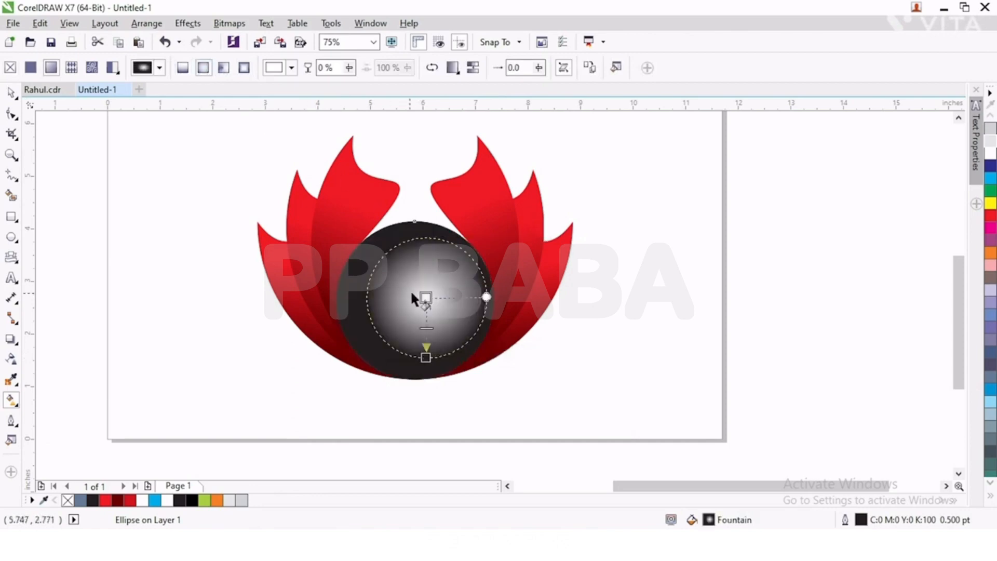
{"action": "left_click_drag", "start_coordinate": [426, 297], "coordinate": [401, 264]}
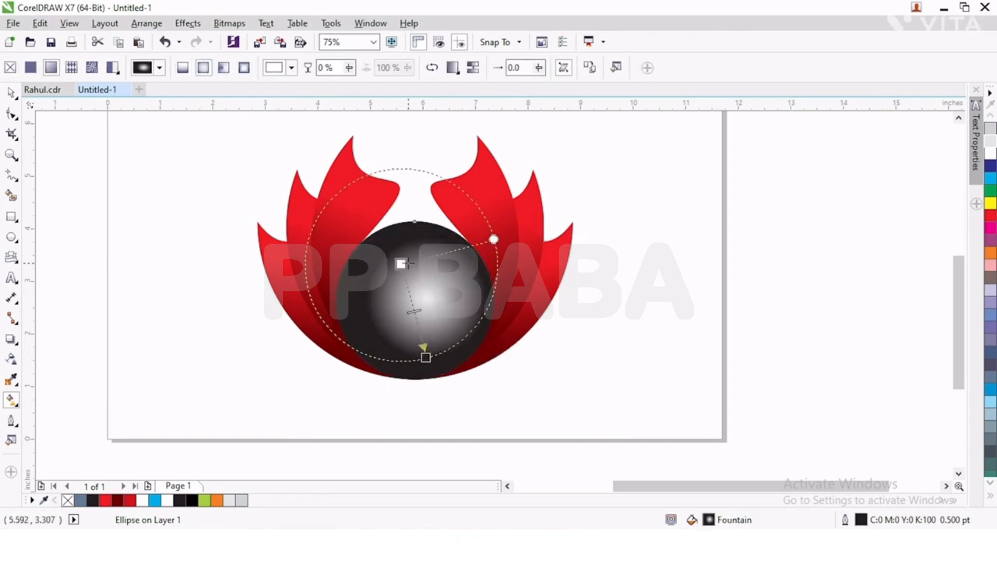
Add a red node partway along the circle's gradient and set its outer node to dark red
{"action": "double_click", "coordinate": [408, 290]}
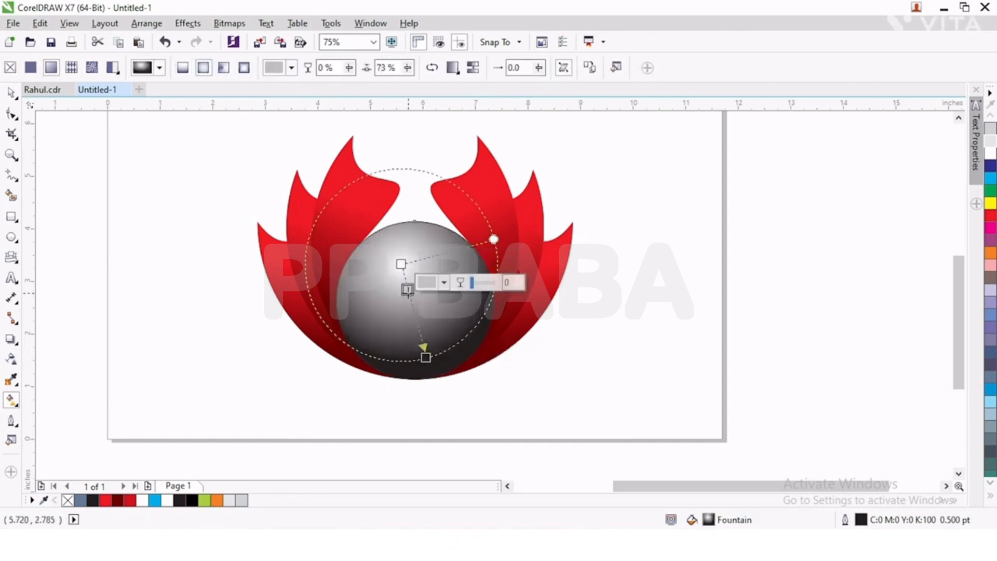
{"action": "left_click", "coordinate": [111, 501]}
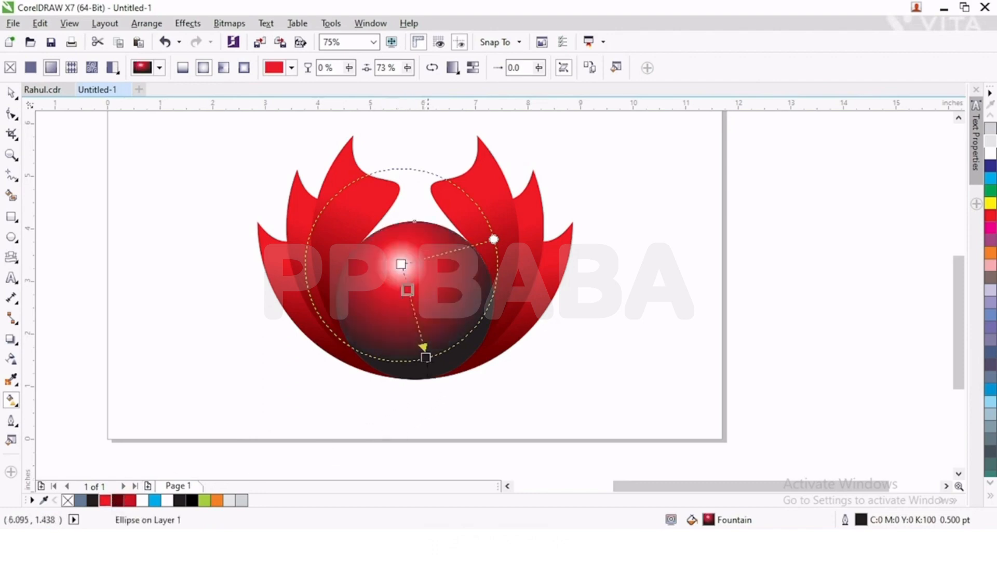
{"action": "left_click", "coordinate": [425, 357]}
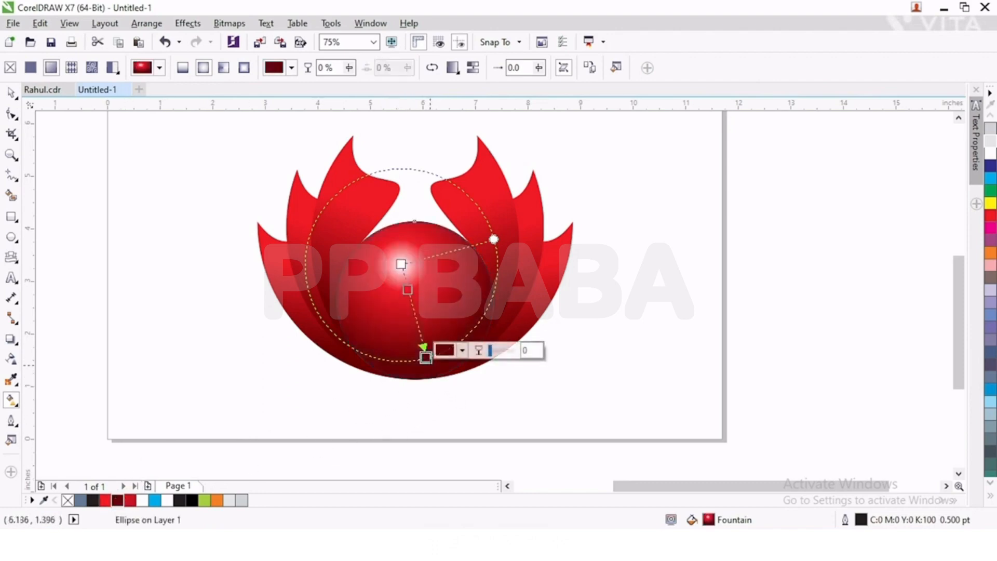
Reposition the middle and outer nodes of the circle's gradient, moving them slightly down and to the right to widen the highlight
{"action": "left_click_drag", "start_coordinate": [425, 358], "coordinate": [425, 370]}
{"action": "left_click_drag", "start_coordinate": [407, 292], "coordinate": [410, 303]}
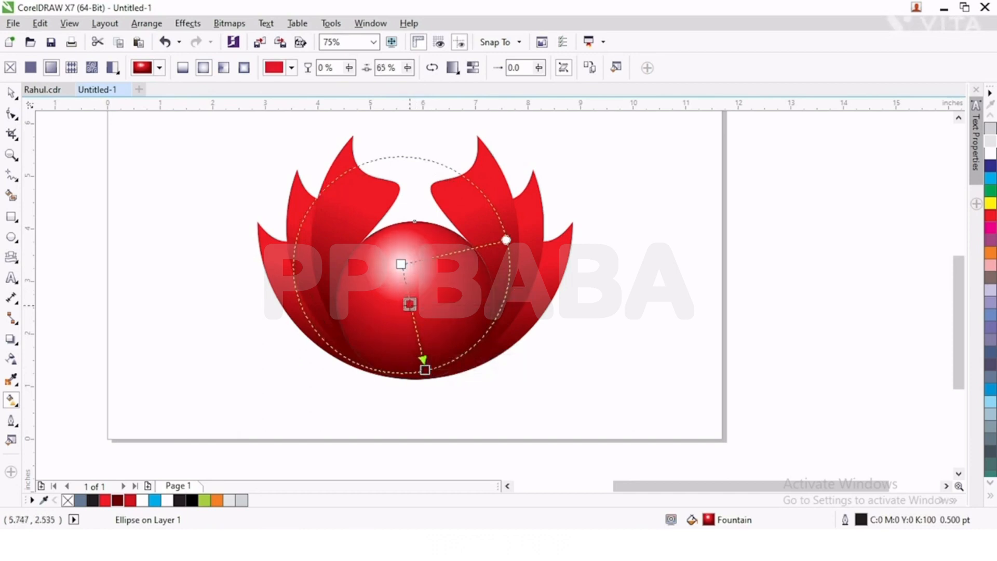
{"action": "left_click", "coordinate": [401, 264]}
{"action": "left_click_drag", "start_coordinate": [425, 370], "coordinate": [430, 363]}
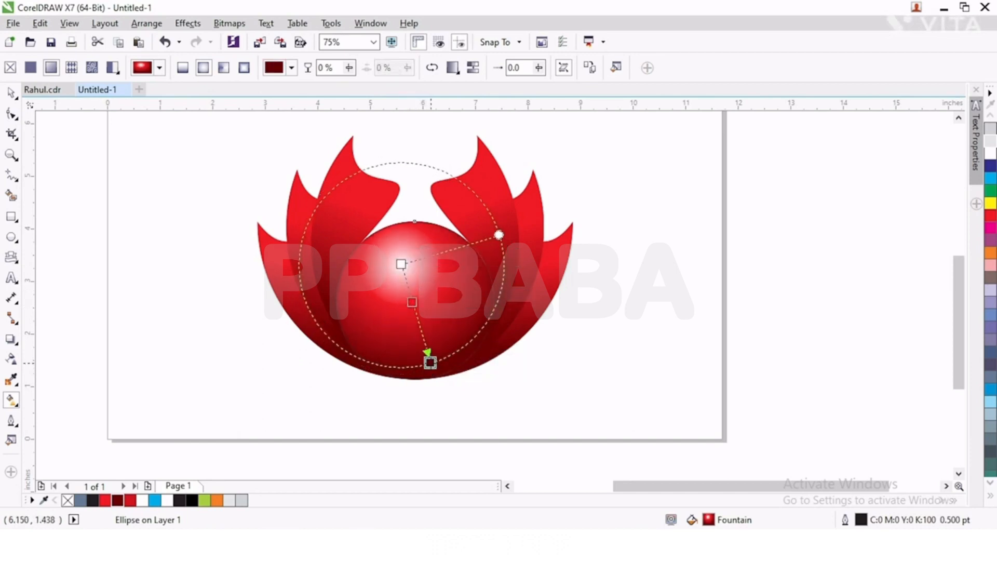
Remove the outline from the gradient-filled circle
{"action": "left_click", "coordinate": [11, 94]}
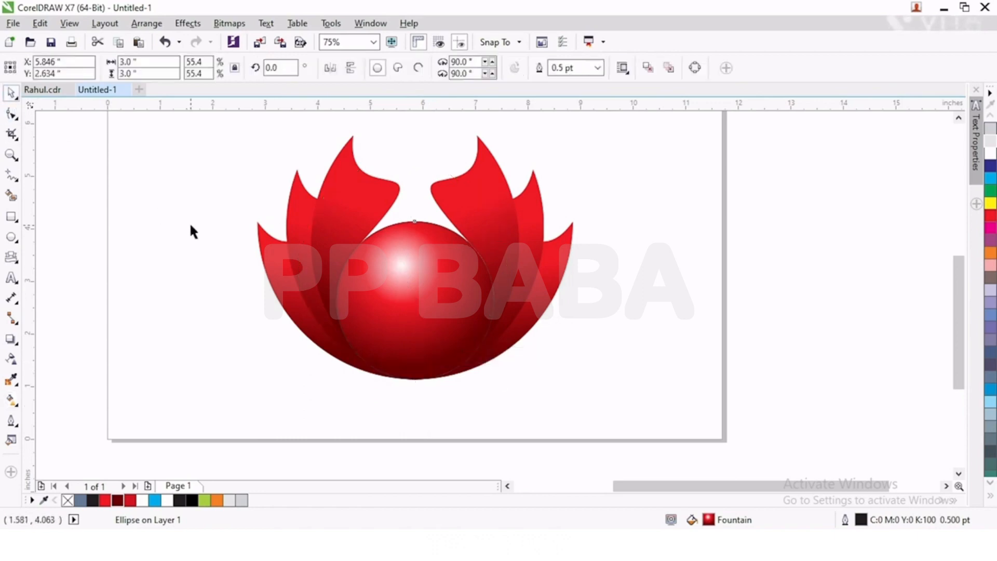
{"action": "right_click", "coordinate": [71, 500]}
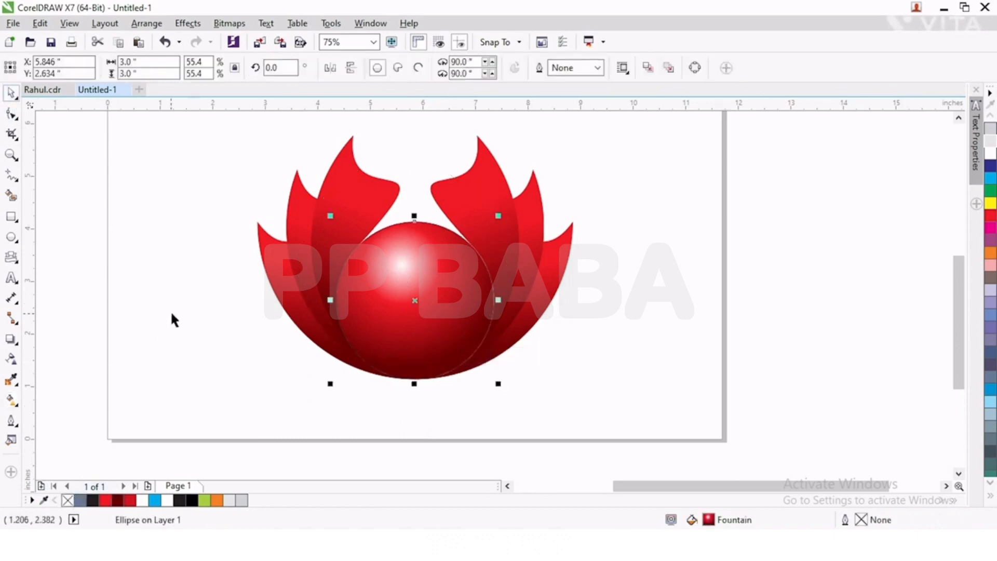
{"action": "left_click", "coordinate": [172, 312]}
Move the right wing out to about X 7.54 inches and the left wing to about X 4.12 inches, opening a gap around the sphere
{"action": "left_click_drag", "start_coordinate": [312, 280], "coordinate": [329, 280]}
{"action": "left_click", "coordinate": [343, 240]}
{"action": "left_click_drag", "start_coordinate": [350, 240], "coordinate": [344, 240]}
{"action": "left_click", "coordinate": [520, 276]}
{"action": "left_click_drag", "start_coordinate": [520, 276], "coordinate": [530, 274]}
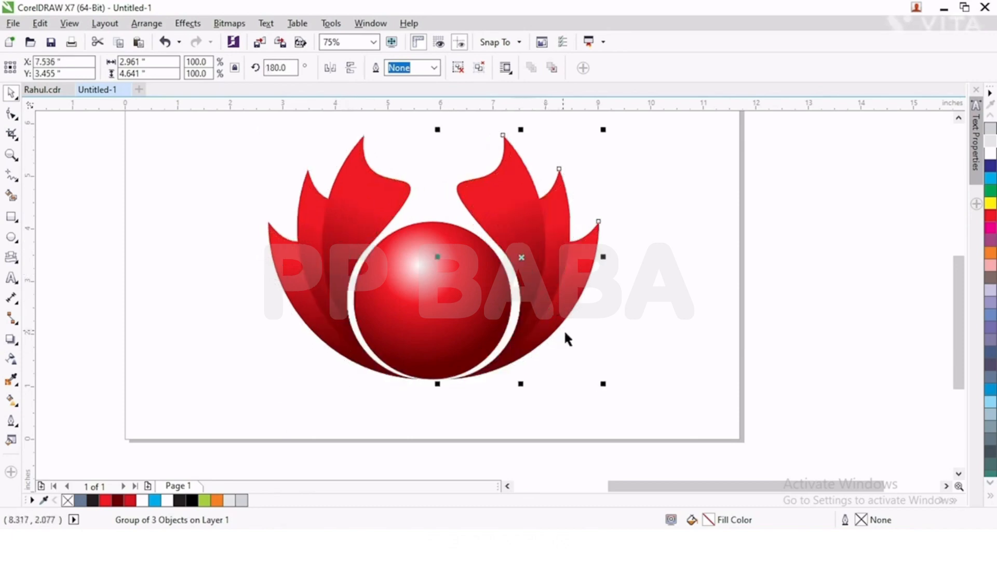
{"action": "left_click", "coordinate": [333, 249]}
{"action": "left_click_drag", "start_coordinate": [334, 250], "coordinate": [328, 250]}
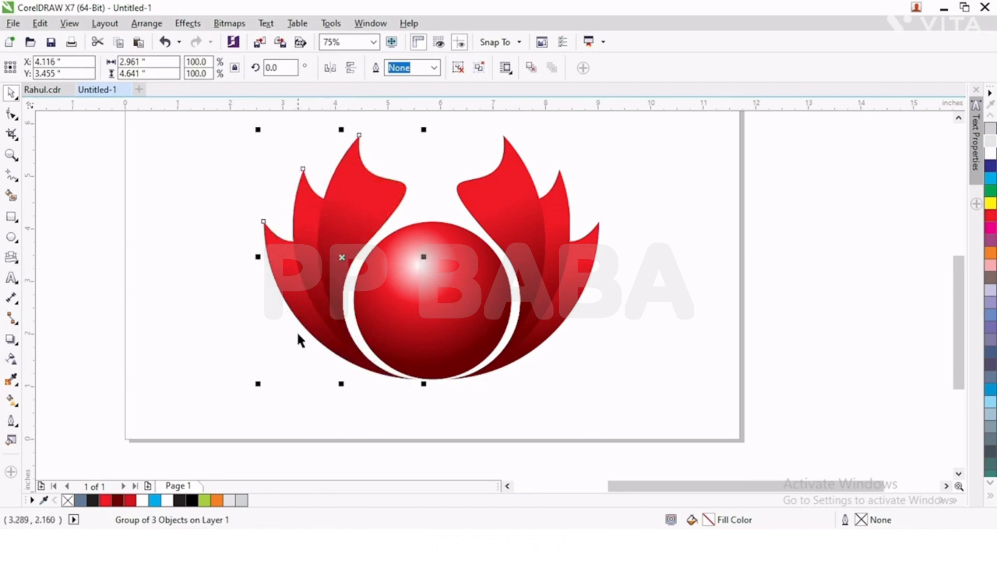
{"action": "left_click", "coordinate": [304, 380]}
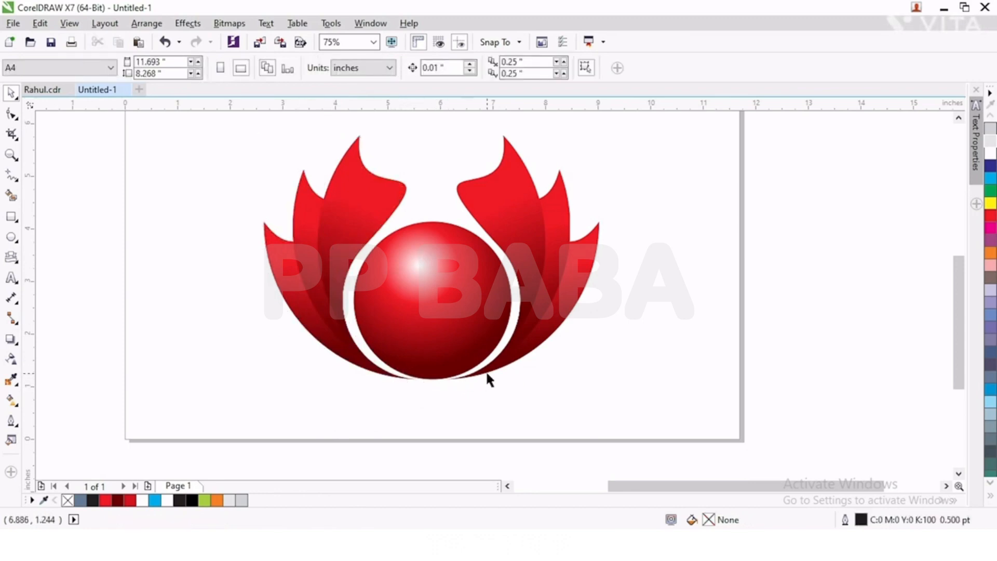
Enlarge the sphere slightly from its lower-right corner so its bottom meets the wings' lower edge
{"action": "left_click", "coordinate": [459, 368]}
{"action": "scroll", "coordinate": [467, 374], "scroll_direction": "up", "scroll_amount": 2}
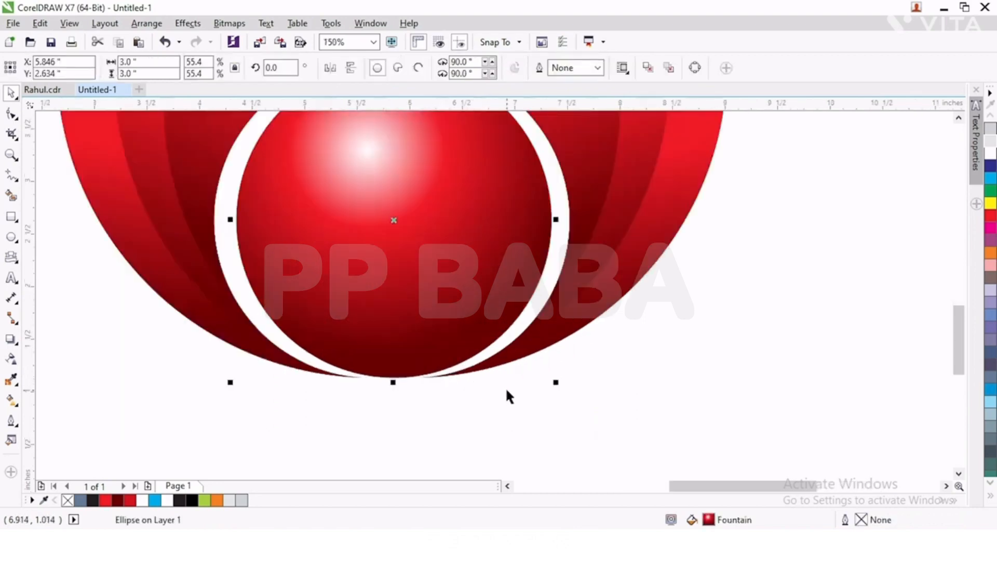
{"action": "left_click_drag", "start_coordinate": [556, 383], "coordinate": [566, 388]}
{"action": "left_click_drag", "start_coordinate": [566, 389], "coordinate": [561, 385]}
{"action": "left_click", "coordinate": [535, 388]}
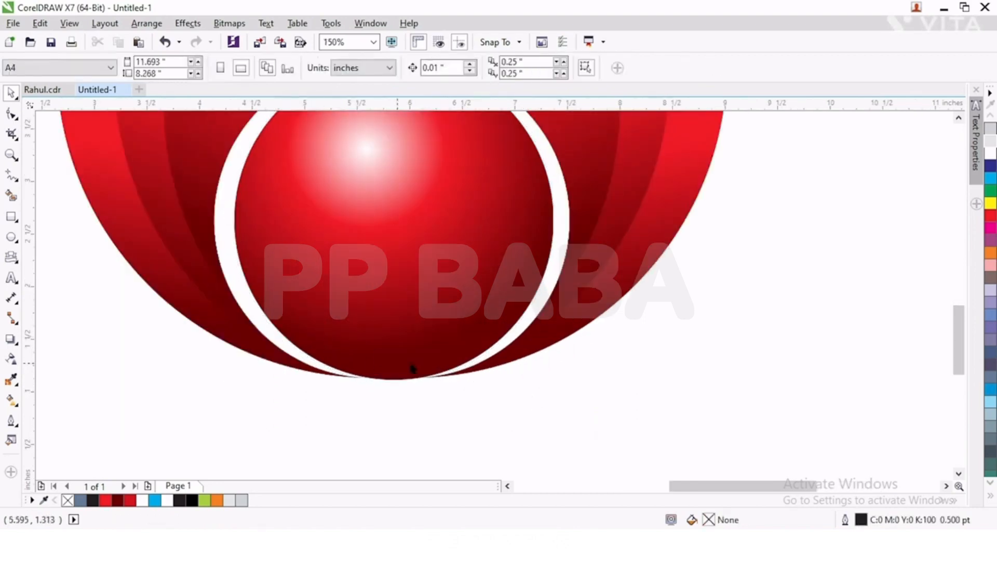
{"action": "scroll", "coordinate": [408, 364], "scroll_direction": "down", "scroll_amount": 2}
{"action": "left_click_drag", "start_coordinate": [407, 359], "coordinate": [440, 392]}
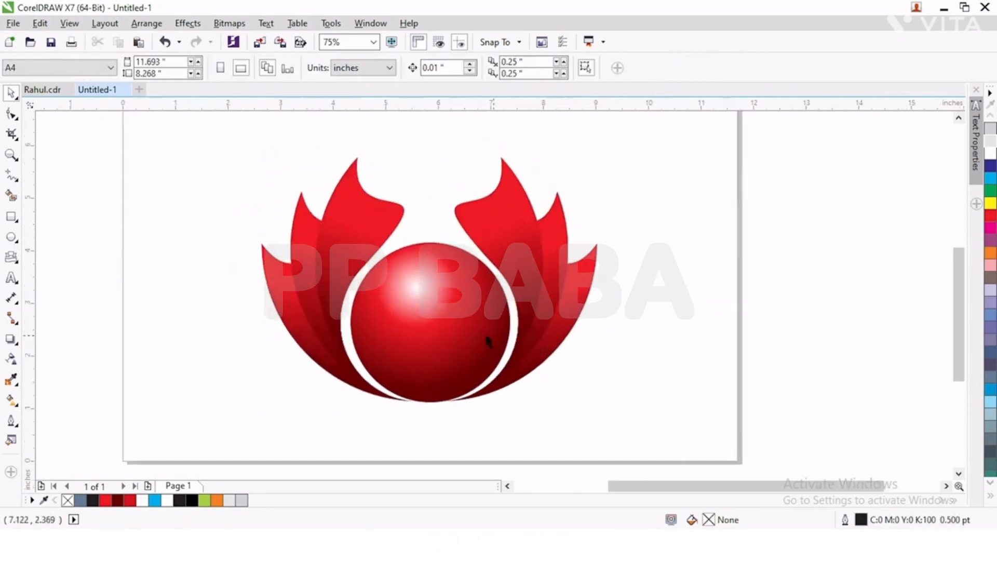
Nudge both wings inward to narrow the gap around the sphere, placing the left wing at about X 4.17 inches
{"action": "left_click", "coordinate": [321, 326]}
{"action": "scroll", "coordinate": [321, 325], "scroll_direction": "up", "scroll_amount": 2}
{"action": "left_click_drag", "start_coordinate": [320, 317], "coordinate": [322, 318]}
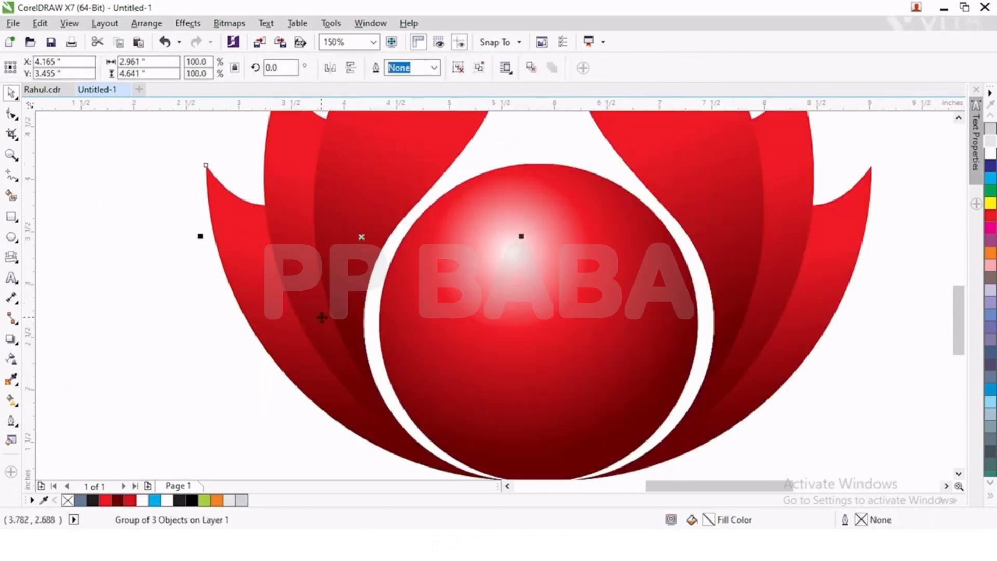
{"action": "left_click_drag", "start_coordinate": [749, 361], "coordinate": [747, 365]}
{"action": "left_click_drag", "start_coordinate": [292, 293], "coordinate": [297, 293]}
{"action": "scroll", "coordinate": [302, 290], "scroll_direction": "down", "scroll_amount": 1}
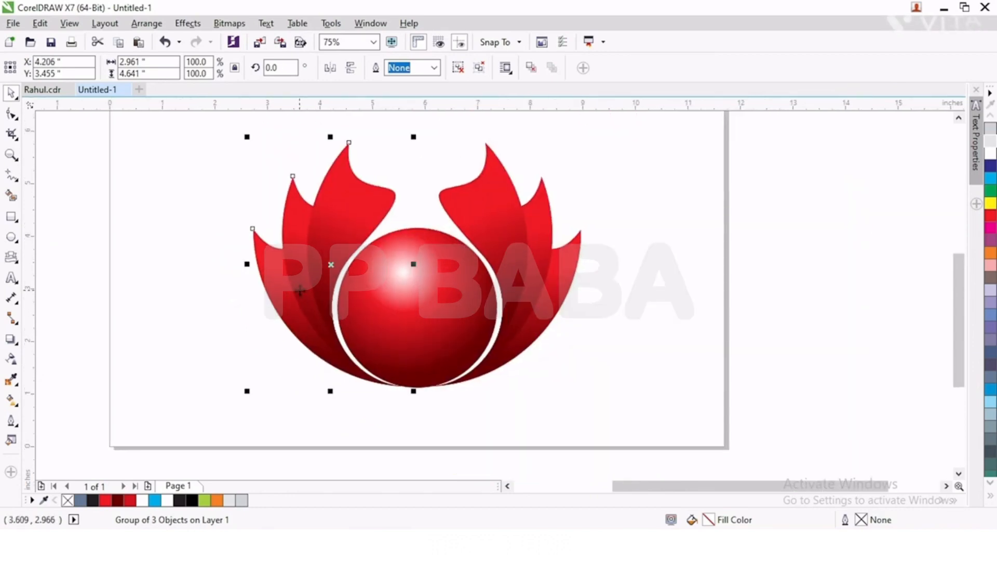
{"action": "scroll", "coordinate": [301, 290], "scroll_direction": "up", "scroll_amount": 1}
{"action": "left_click_drag", "start_coordinate": [304, 294], "coordinate": [301, 294]}
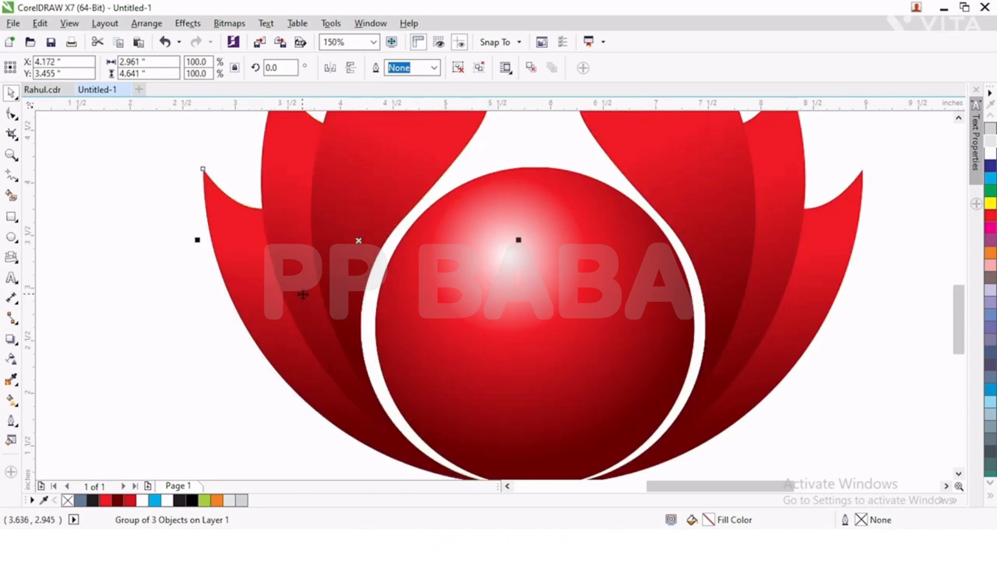
Shift the right wing slightly outward to about X 7.52 inches to even out the gap around the sphere
{"action": "scroll", "coordinate": [320, 295], "scroll_direction": "down", "scroll_amount": 1}
{"action": "left_click", "coordinate": [532, 339]}
{"action": "scroll", "coordinate": [531, 335], "scroll_direction": "up", "scroll_amount": 1}
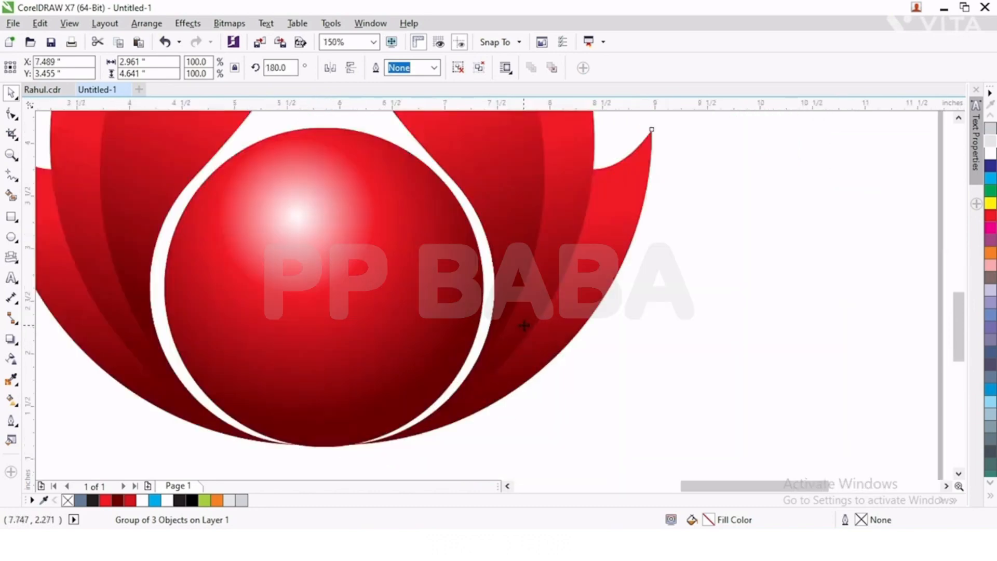
{"action": "left_click_drag", "start_coordinate": [526, 325], "coordinate": [510, 321]}
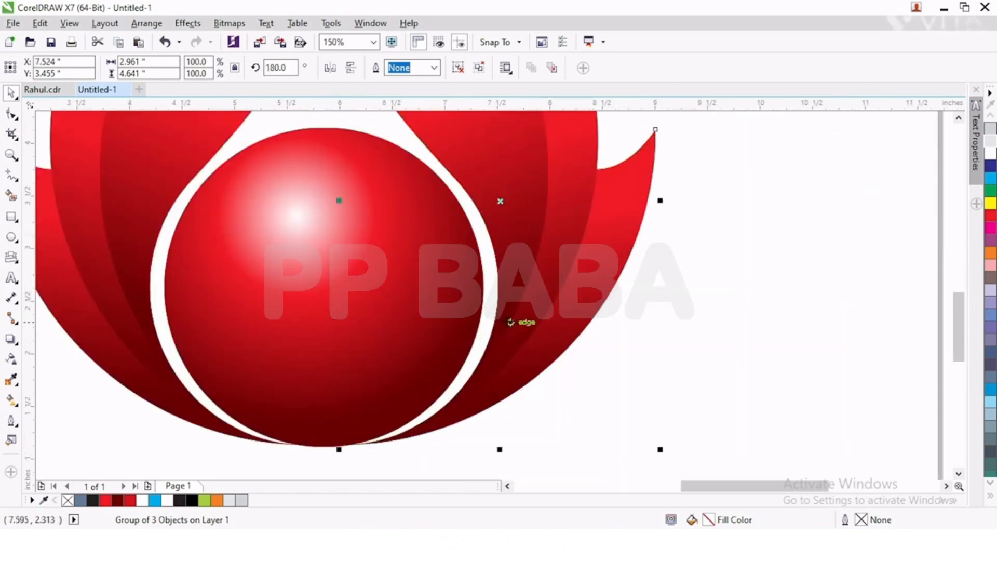
{"action": "scroll", "coordinate": [517, 353], "scroll_direction": "down", "scroll_amount": 1}
{"action": "left_click", "coordinate": [540, 357]}
Group both wings and the sphere into one logo and move it to the page's right edge
{"action": "left_click_drag", "start_coordinate": [216, 147], "coordinate": [649, 434]}
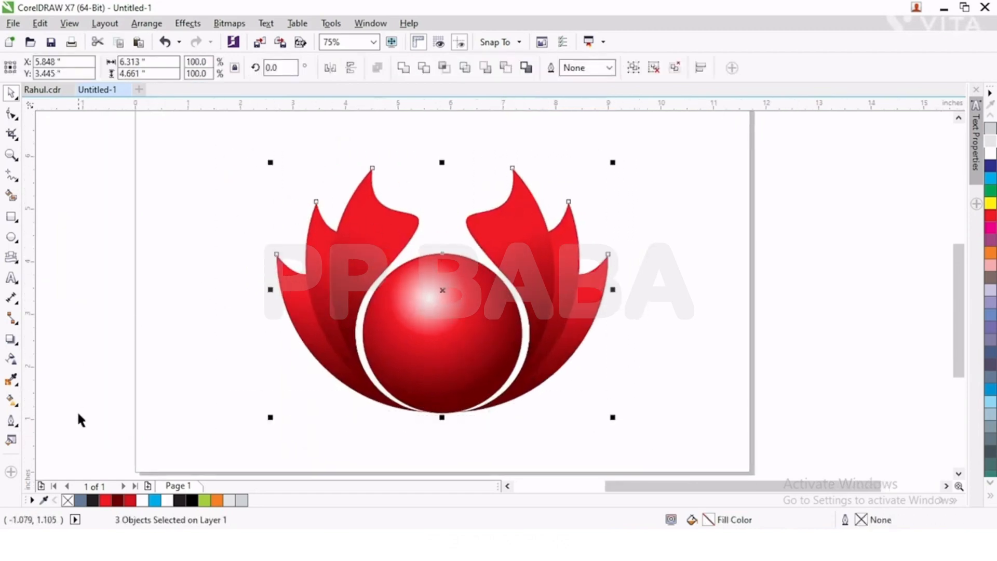
{"action": "left_click", "coordinate": [633, 68]}
{"action": "scroll", "coordinate": [422, 255], "scroll_direction": "down", "scroll_amount": 1}
{"action": "scroll", "coordinate": [384, 291], "scroll_direction": "up", "scroll_amount": 1}
Try duplicating the logo group at about X 3.417 inches beside the original, and undo the duplicate
{"action": "left_click_drag", "start_coordinate": [385, 291], "coordinate": [285, 252]}
{"action": "scroll", "coordinate": [285, 252], "scroll_direction": "left", "scroll_amount": 2}
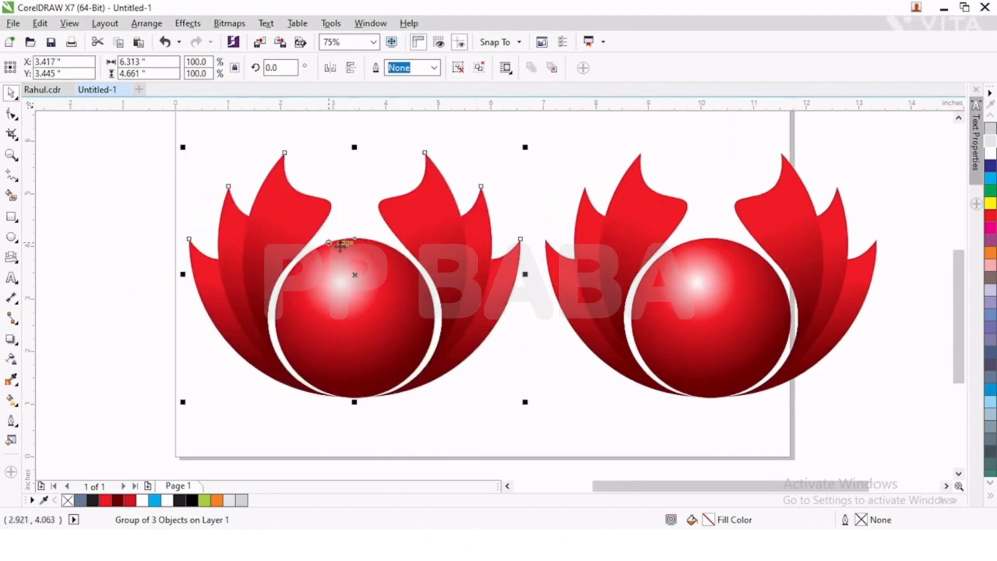
{"action": "key", "text": "ctrl+z"}
Copy and paste the logo group, placing the copy beside the original at about X 3.598 inches
{"action": "left_click", "coordinate": [40, 23]}
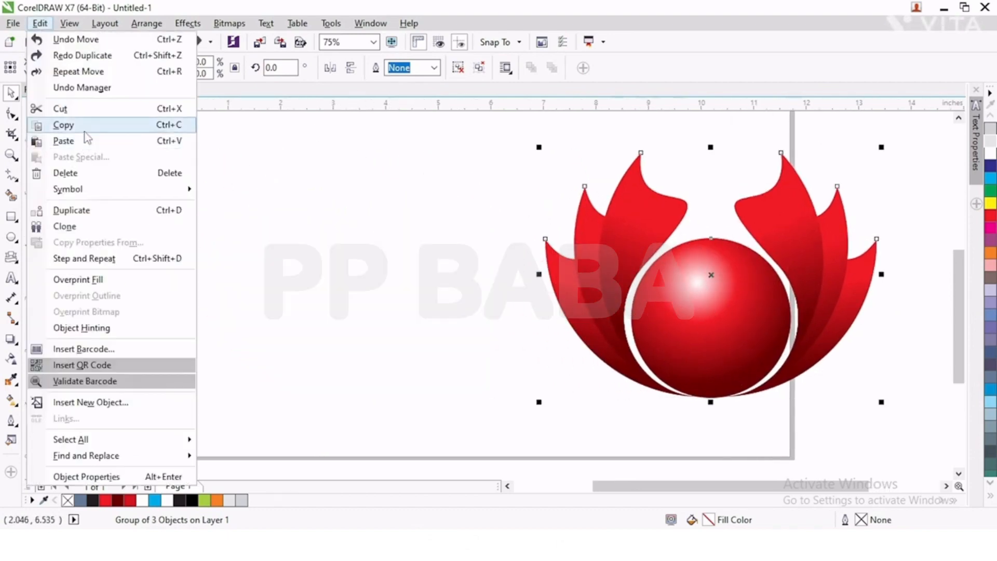
{"action": "left_click", "coordinate": [66, 122]}
{"action": "left_click", "coordinate": [40, 22]}
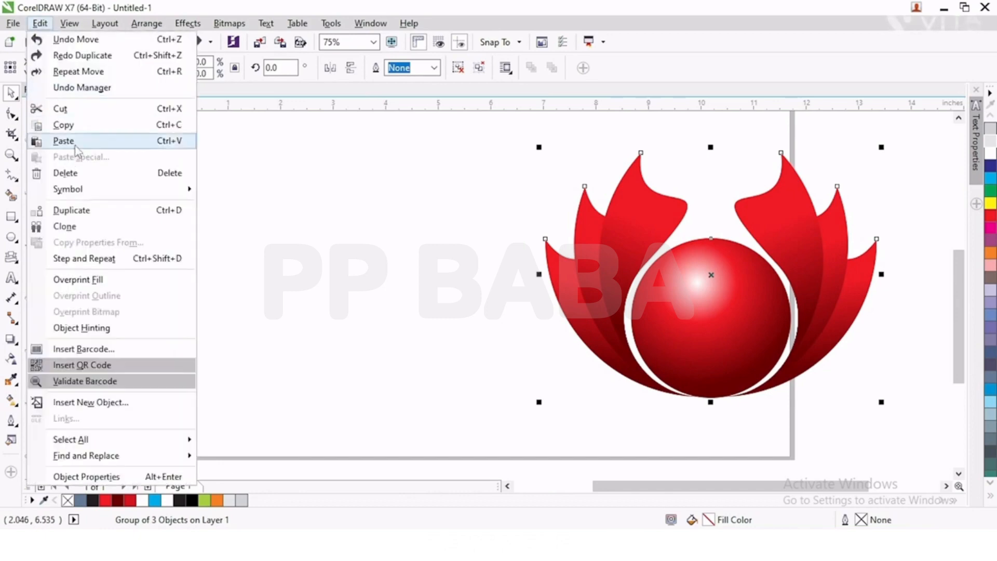
{"action": "left_click", "coordinate": [63, 141]}
{"action": "left_click_drag", "start_coordinate": [666, 274], "coordinate": [319, 274]}
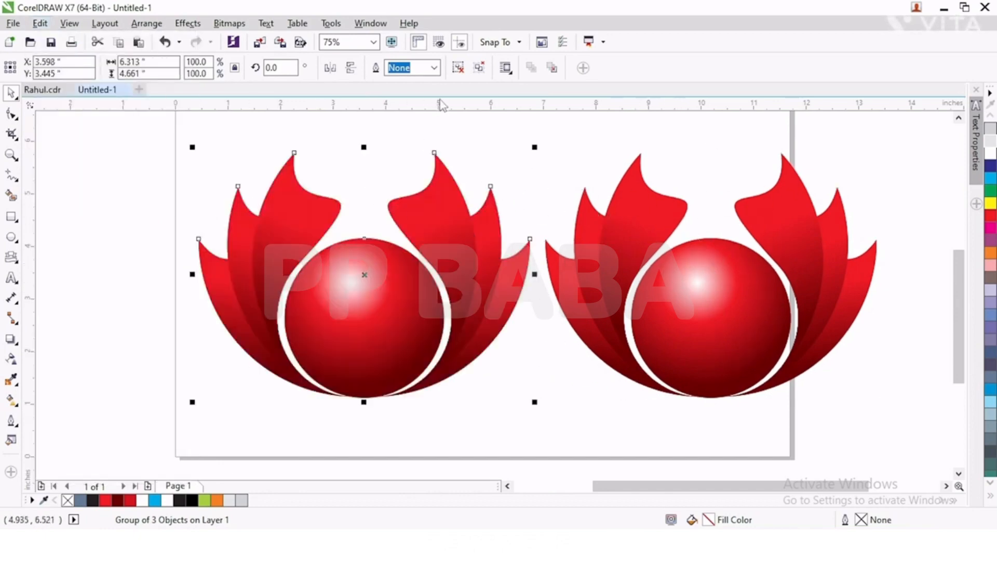
Ungroup the copied logo into its wings and sphere and select its left wing
{"action": "left_click", "coordinate": [459, 70]}
{"action": "left_click", "coordinate": [164, 193]}
{"action": "left_click", "coordinate": [291, 212]}
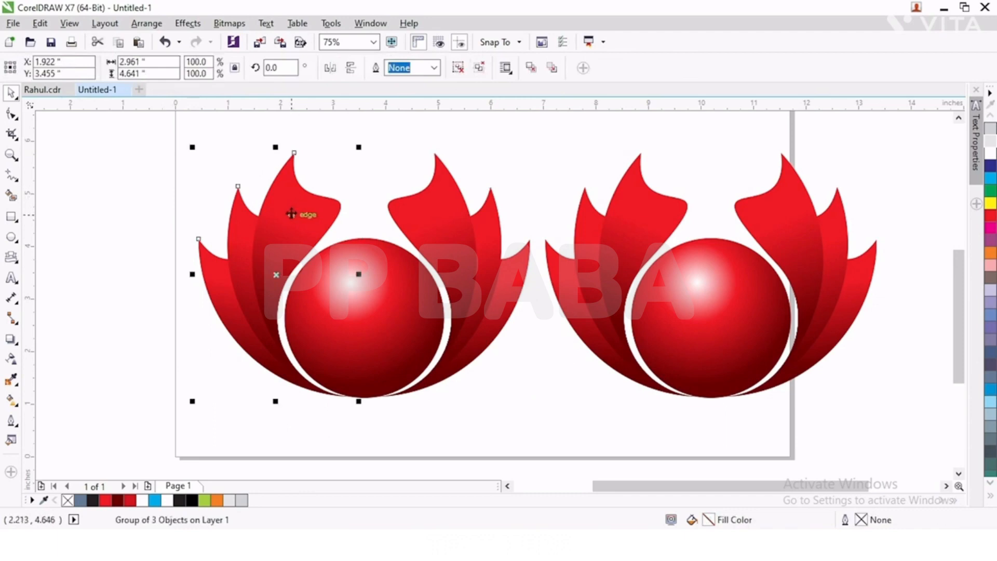
Try recoloring the gradient of the copied logo's whole left wing group with cyan, and undo it
{"action": "left_click", "coordinate": [12, 400]}
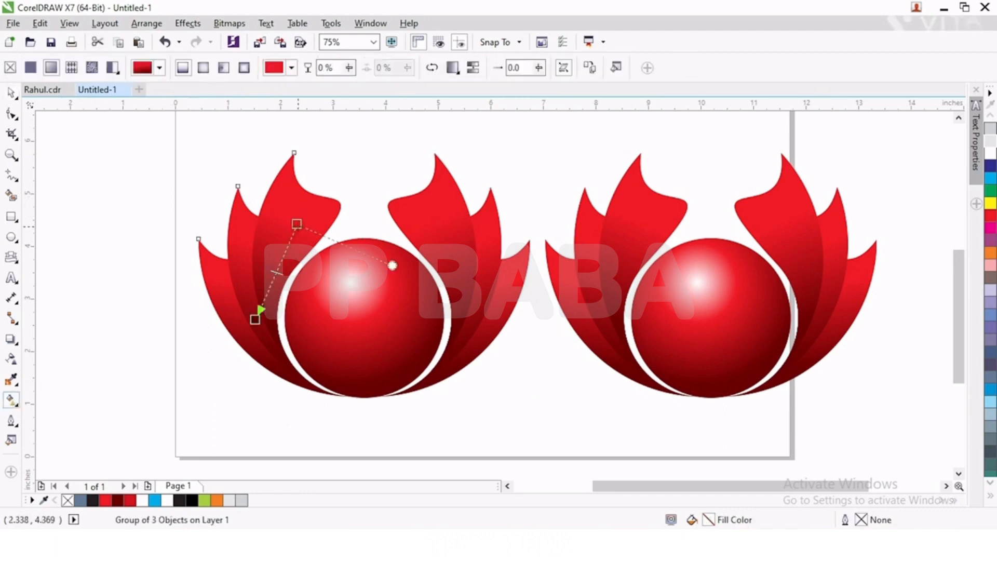
{"action": "left_click", "coordinate": [154, 500]}
{"action": "key", "text": "ctrl+z"}
Ungroup the copied logo's left wing and change the inner feather's gradient start color to cyan
{"action": "key", "text": "space"}
{"action": "left_click", "coordinate": [285, 207]}
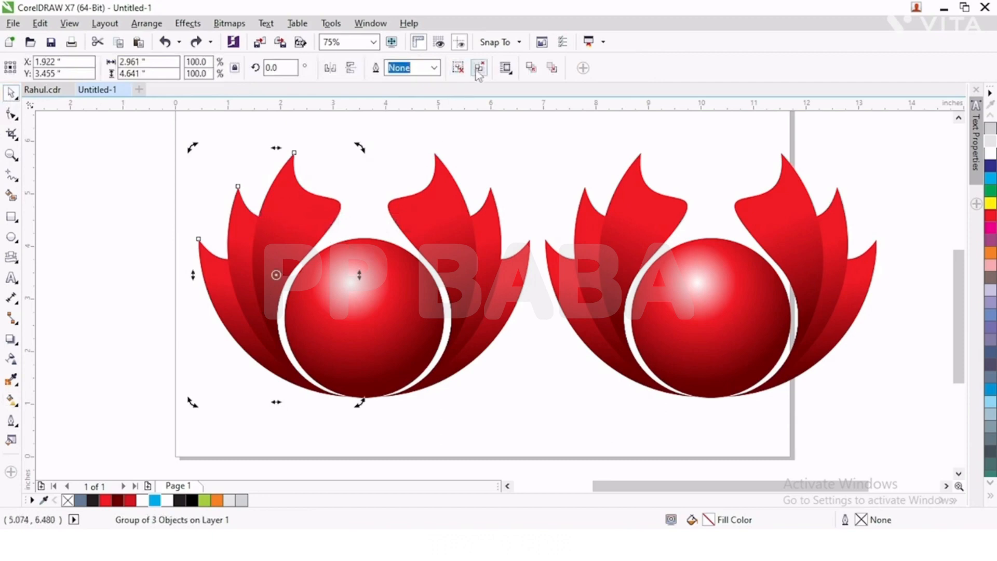
{"action": "left_click", "coordinate": [133, 150]}
{"action": "left_click", "coordinate": [295, 251]}
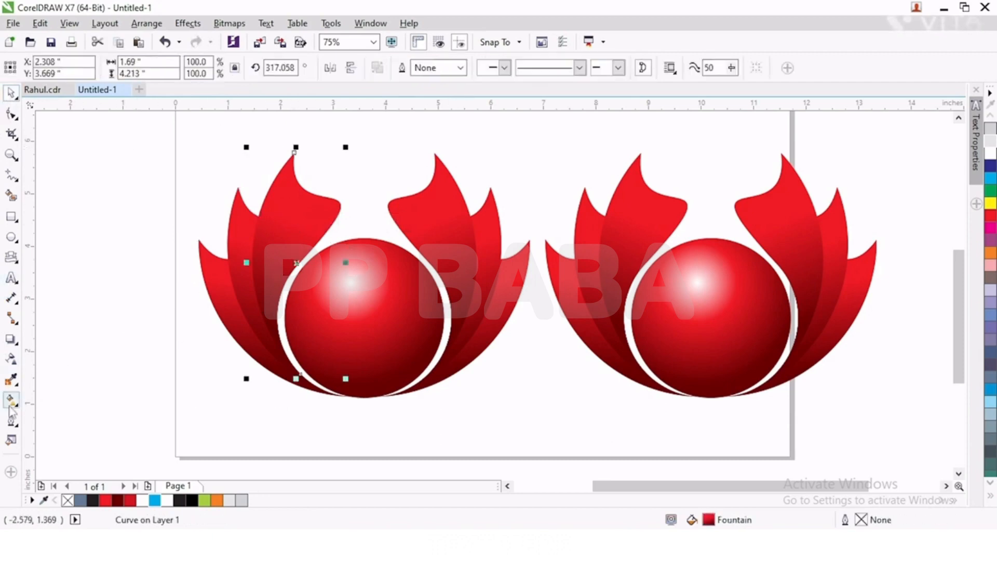
{"action": "left_click", "coordinate": [12, 399]}
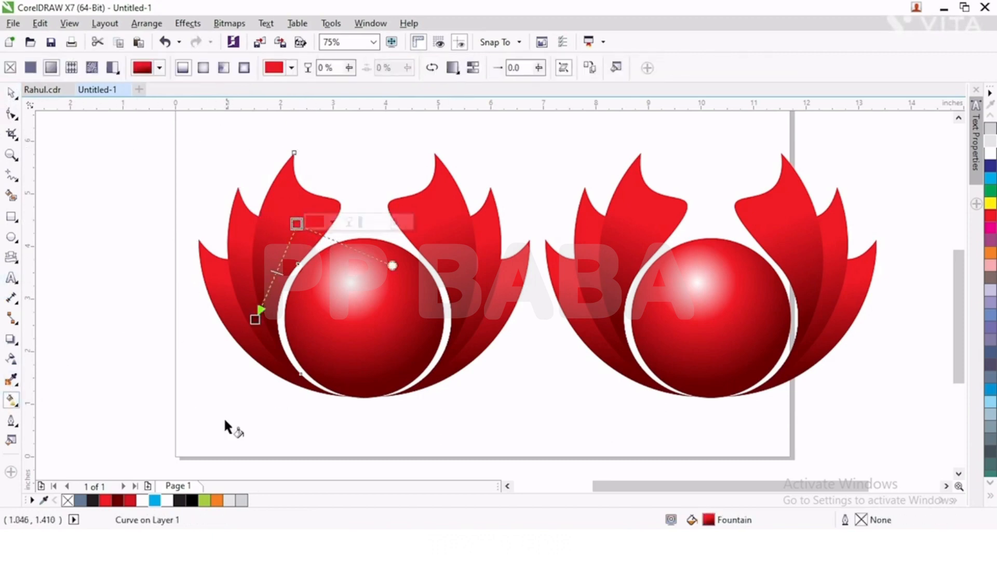
{"action": "left_click", "coordinate": [155, 500]}
Set the inner feather's gradient end color to a dark blue based on cyan and shift the gradient's start point slightly downward
{"action": "left_click", "coordinate": [255, 319]}
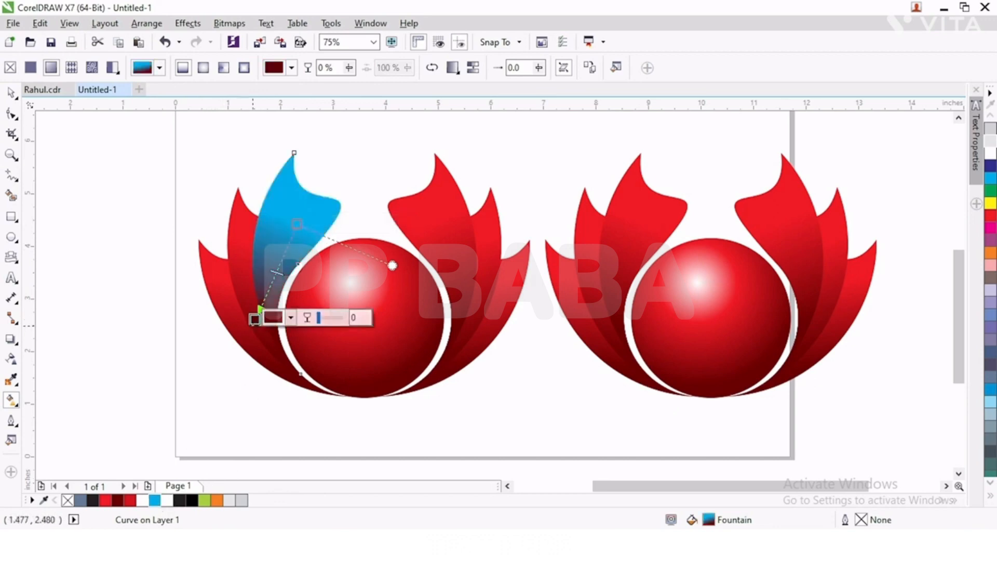
{"action": "left_click", "coordinate": [155, 501]}
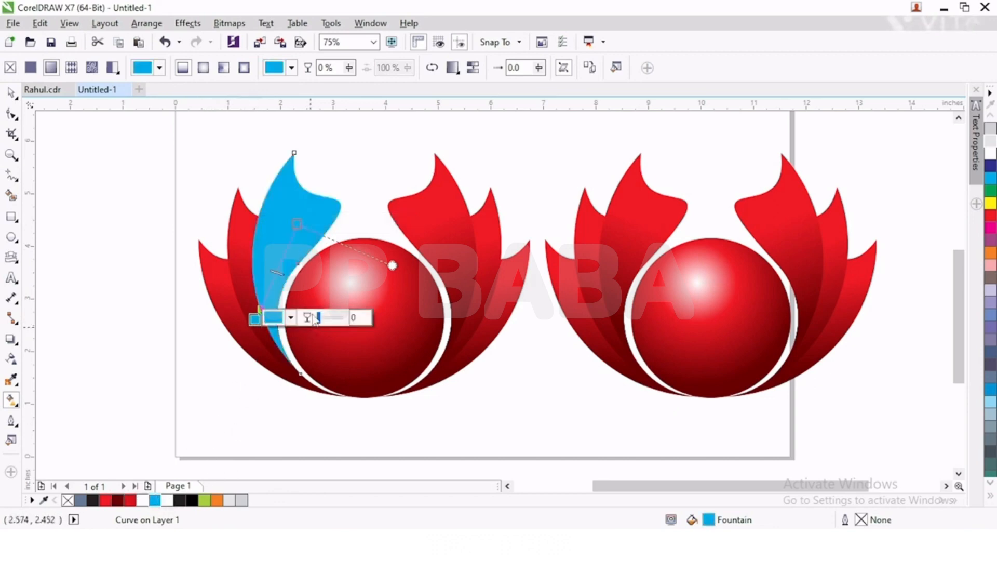
{"action": "left_click", "coordinate": [291, 318]}
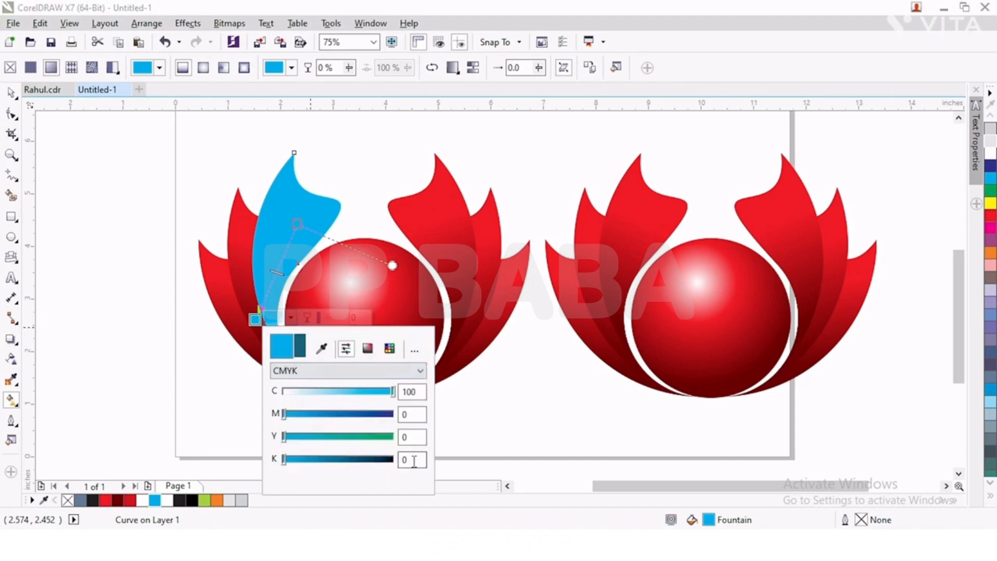
{"action": "left_click", "coordinate": [413, 415]}
{"action": "left_click", "coordinate": [80, 174]}
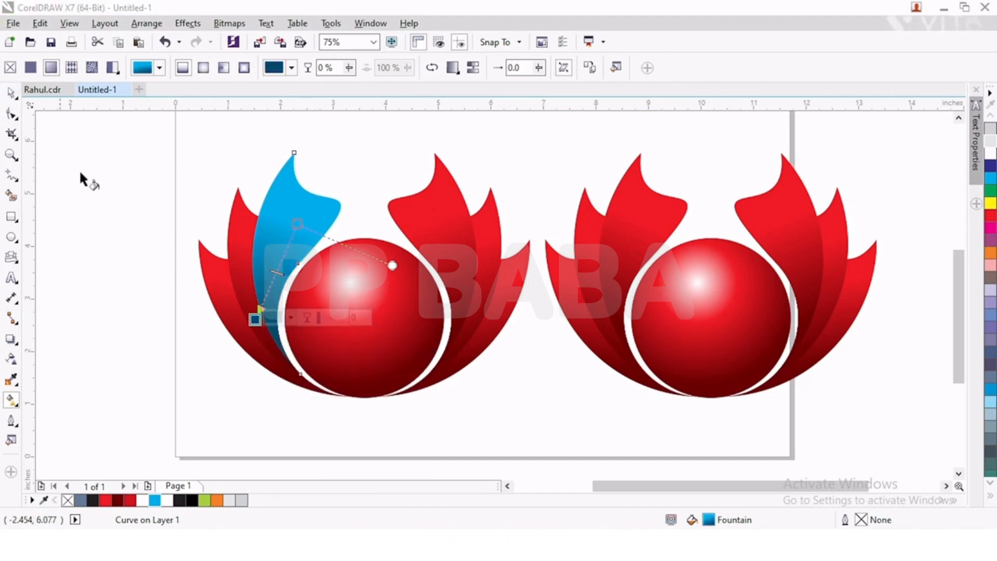
{"action": "left_click_drag", "start_coordinate": [295, 225], "coordinate": [289, 230]}
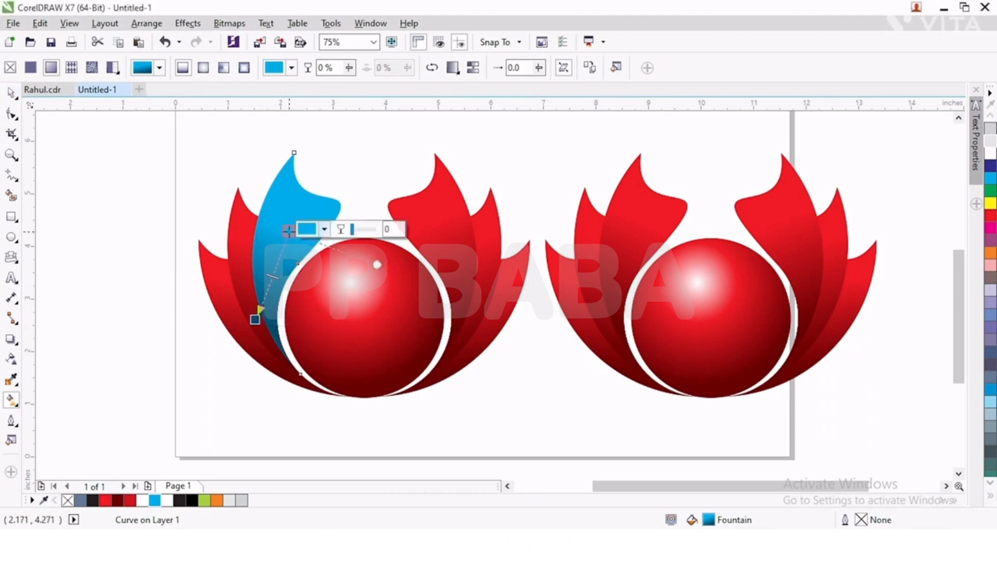
{"action": "left_click", "coordinate": [11, 93]}
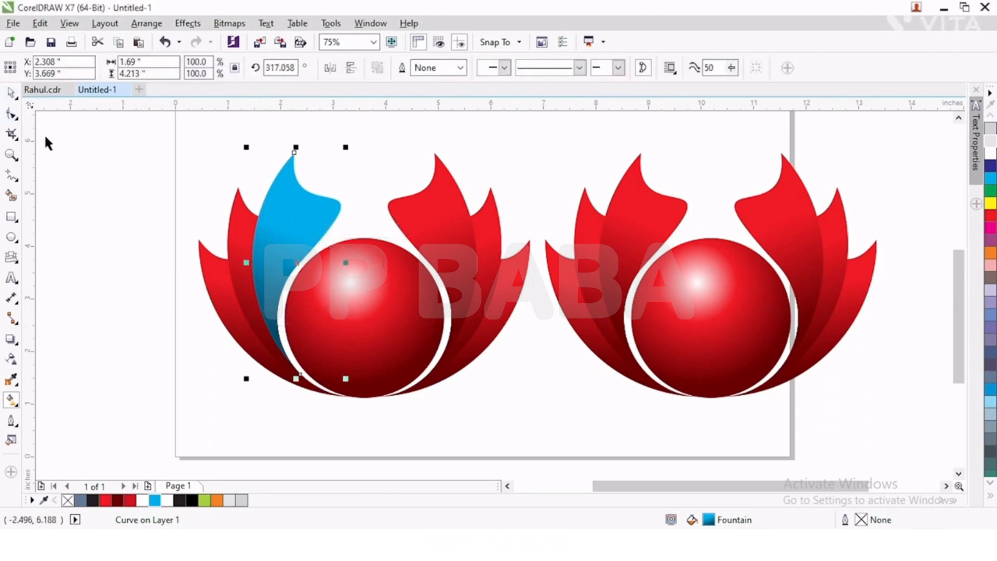
Apply the inner feather's cyan-to-dark-blue gradient to the left wing's middle and outer feathers
{"action": "left_click", "coordinate": [101, 171]}
{"action": "left_click", "coordinate": [234, 221]}
{"action": "key", "text": "ctrl+r"}
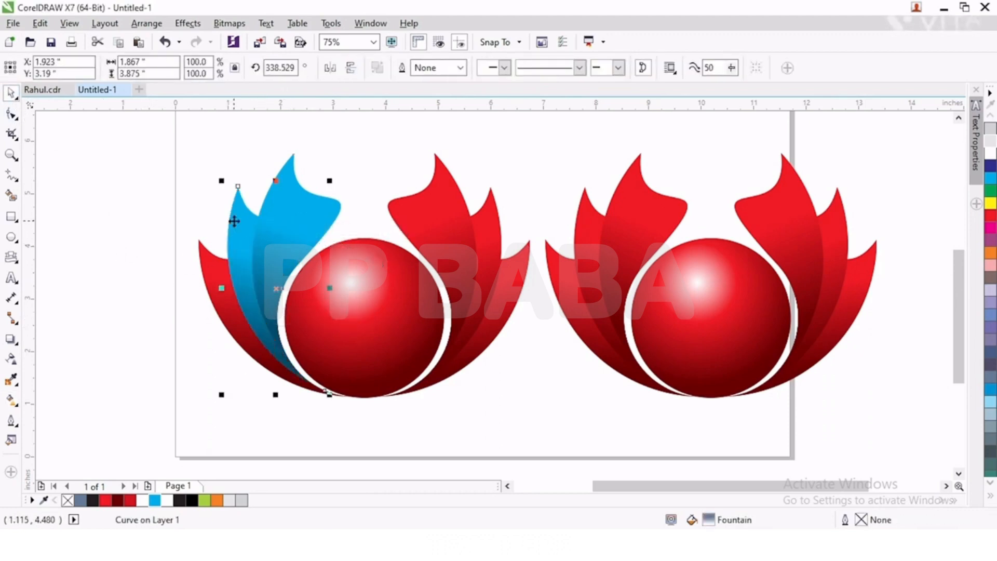
{"action": "left_click", "coordinate": [207, 263]}
{"action": "key", "text": "ctrl+r"}
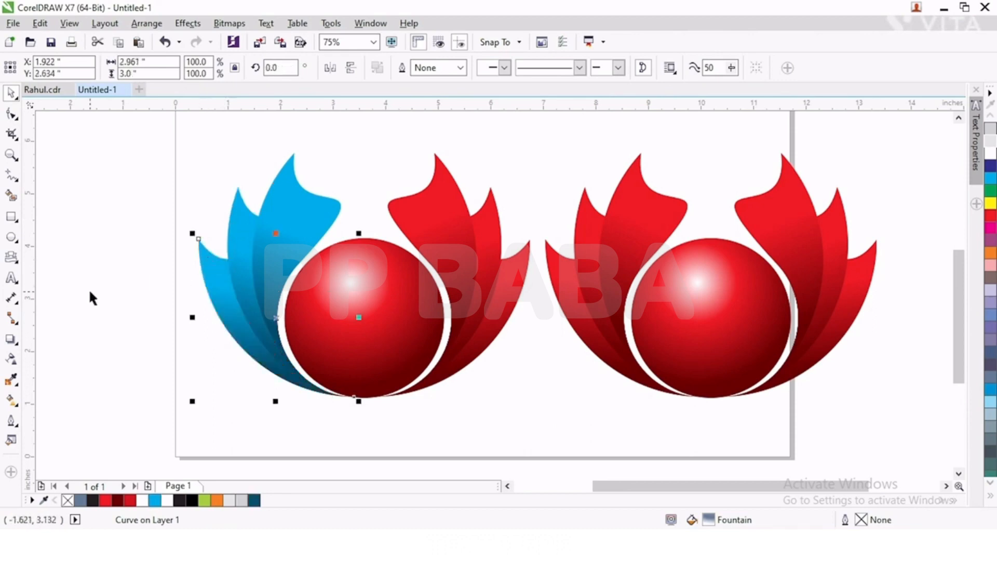
{"action": "left_click", "coordinate": [88, 289]}
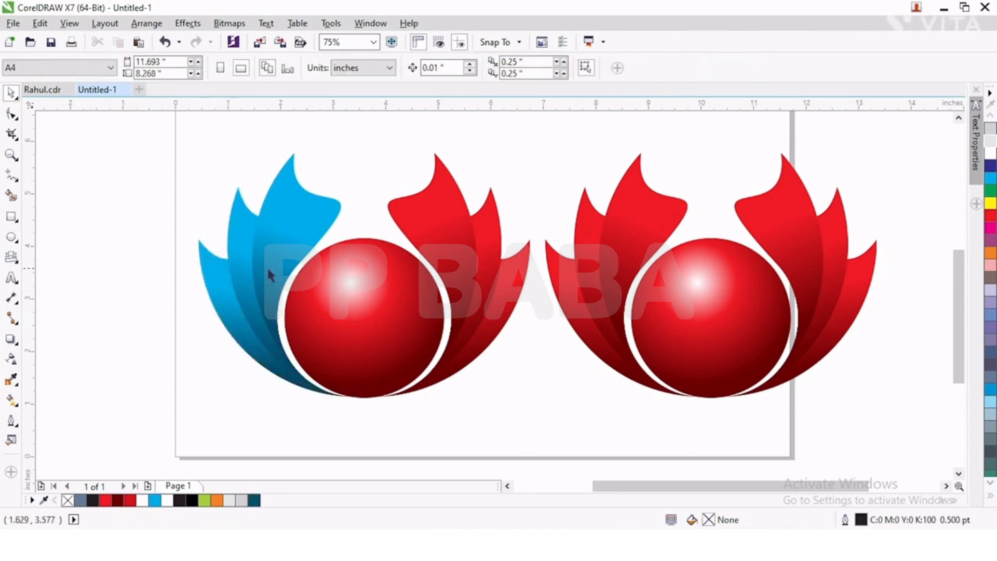
Ungroup the copied logo's red right wing and delete its three feathers
{"action": "left_click", "coordinate": [454, 240]}
{"action": "left_click", "coordinate": [459, 68]}
{"action": "left_click", "coordinate": [509, 137]}
{"action": "left_click", "coordinate": [438, 195]}
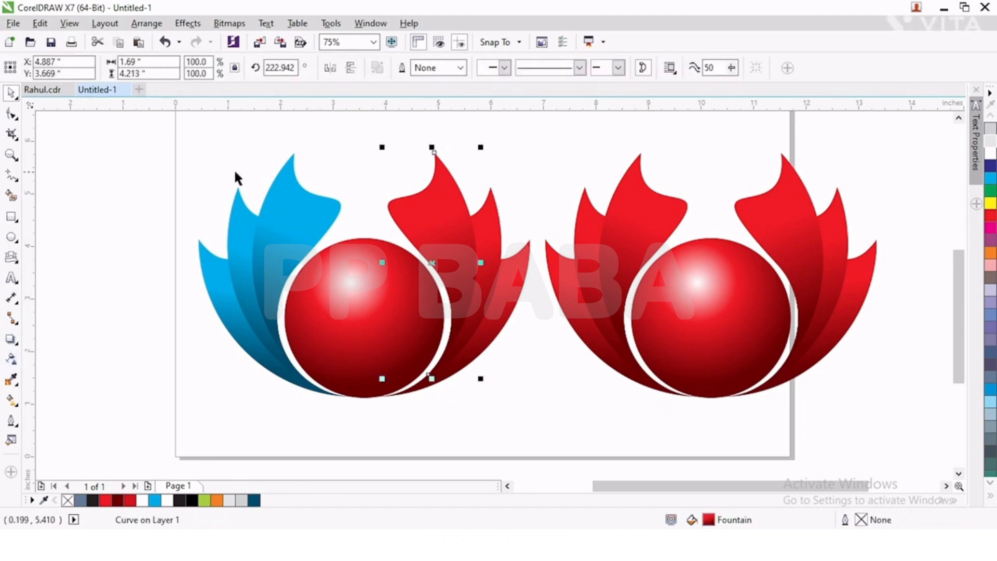
{"action": "left_click_drag", "start_coordinate": [536, 414], "coordinate": [360, 149]}
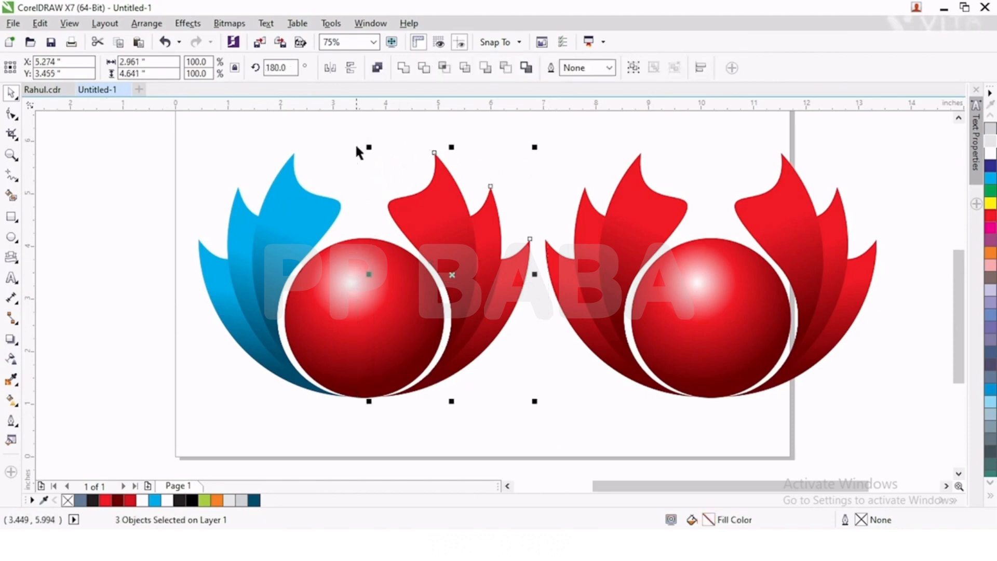
{"action": "key", "text": "Delete"}
Group the three blue feathers of the left wing
{"action": "left_click", "coordinate": [198, 150]}
{"action": "left_click_drag", "start_coordinate": [293, 327], "coordinate": [378, 441]}
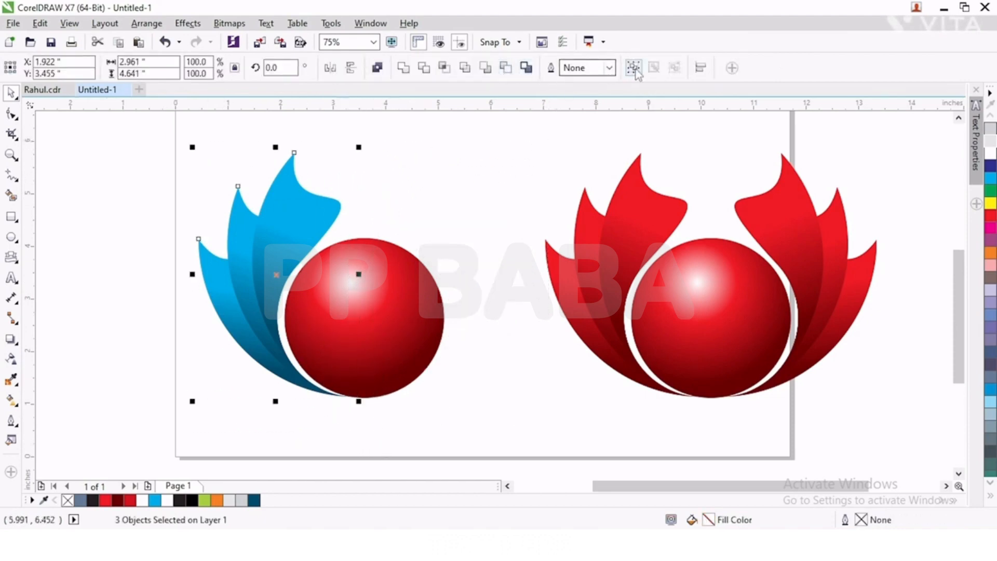
{"action": "key", "text": "ctrl+g"}
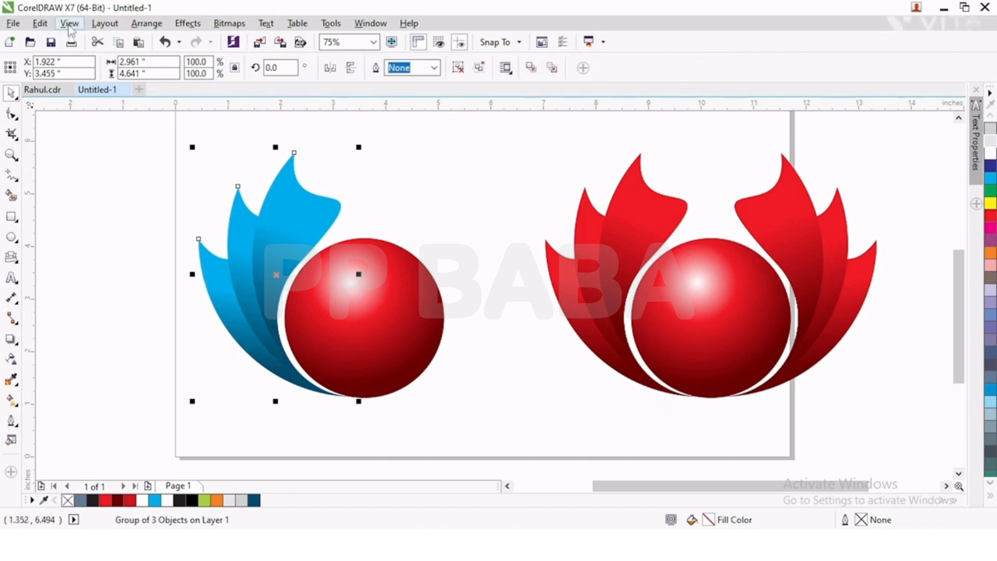
Copy and paste the blue wing group and mirror the copy horizontally
{"action": "left_click", "coordinate": [40, 23]}
{"action": "left_click", "coordinate": [63, 124]}
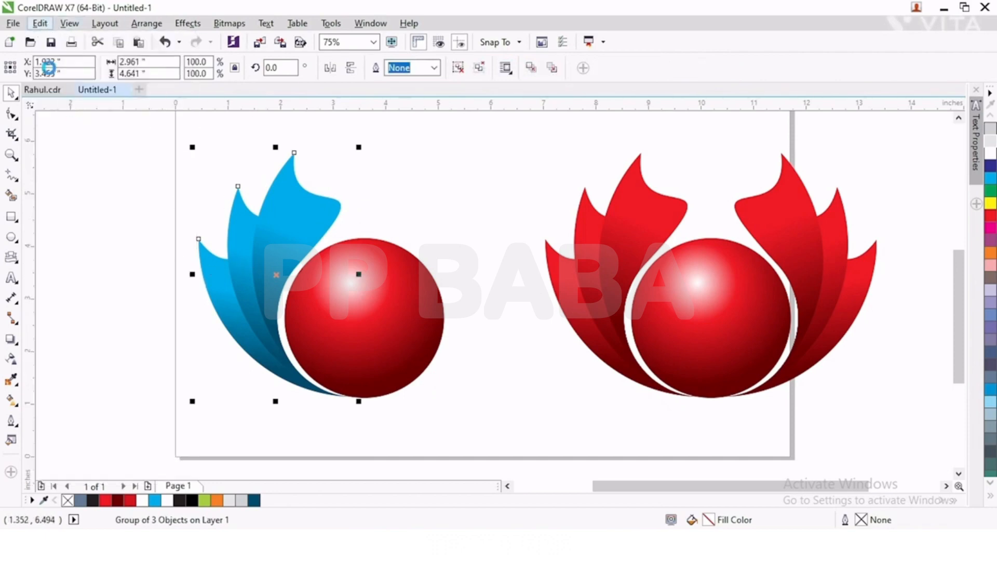
{"action": "left_click", "coordinate": [40, 24]}
{"action": "left_click", "coordinate": [64, 142]}
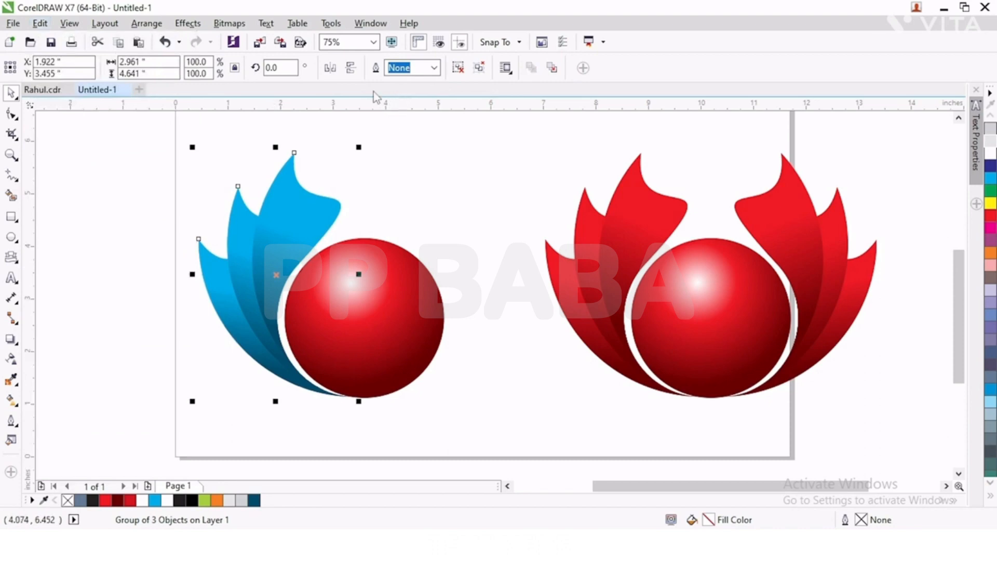
{"action": "left_click", "coordinate": [330, 68]}
Position the mirrored blue wing on the sphere's right side at about X 5.241 inches, matching the left wing's gap
{"action": "left_click_drag", "start_coordinate": [261, 234], "coordinate": [448, 308]}
{"action": "scroll", "coordinate": [440, 359], "scroll_direction": "up", "scroll_amount": 2}
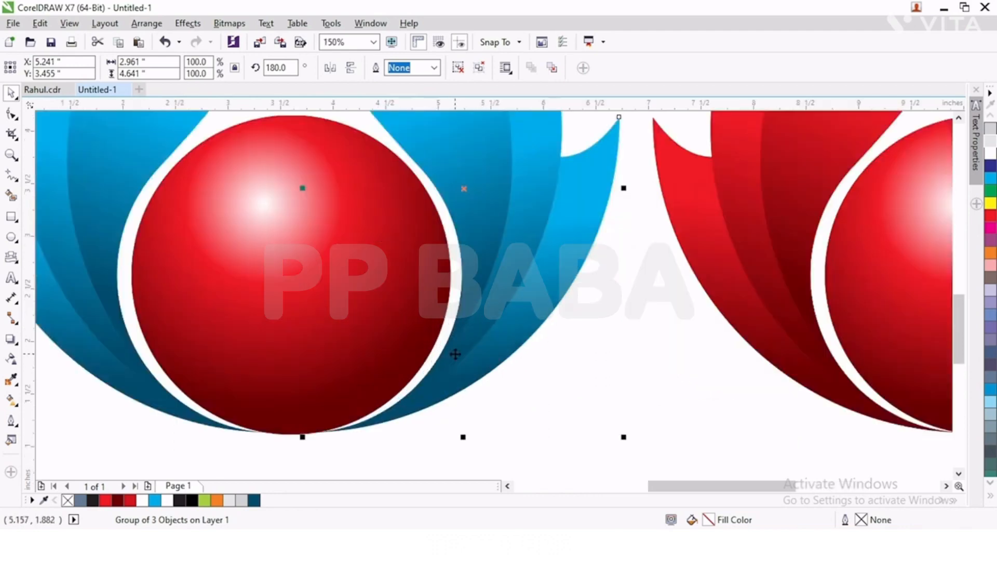
{"action": "left_click", "coordinate": [464, 353]}
{"action": "left_click", "coordinate": [465, 353]}
{"action": "scroll", "coordinate": [466, 353], "scroll_direction": "down", "scroll_amount": 2}
Recolor the copied sphere's radial gradient with cyan at the middle stop and the feathers' dark blue at the outer stop
{"action": "left_click", "coordinate": [405, 330]}
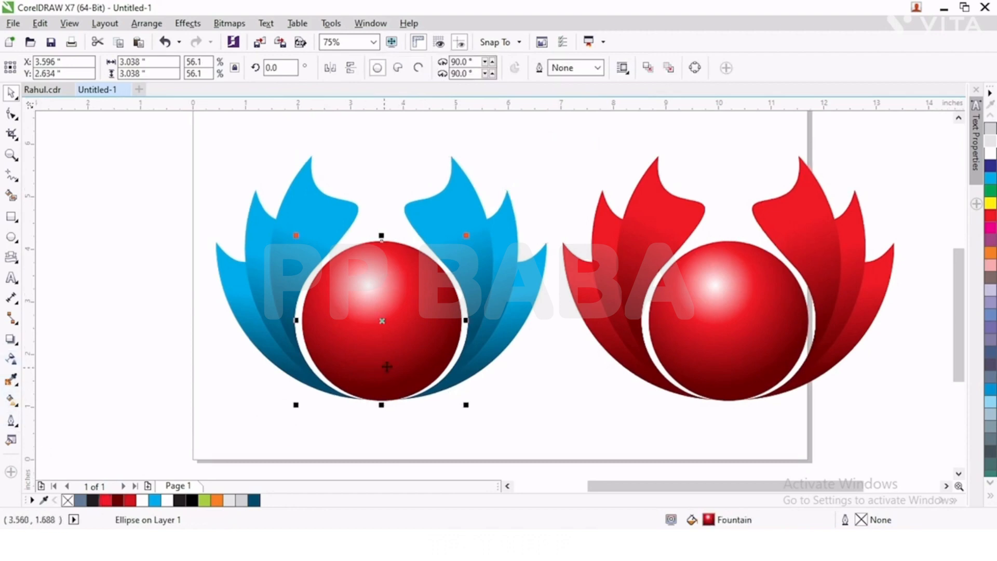
{"action": "left_click", "coordinate": [11, 400]}
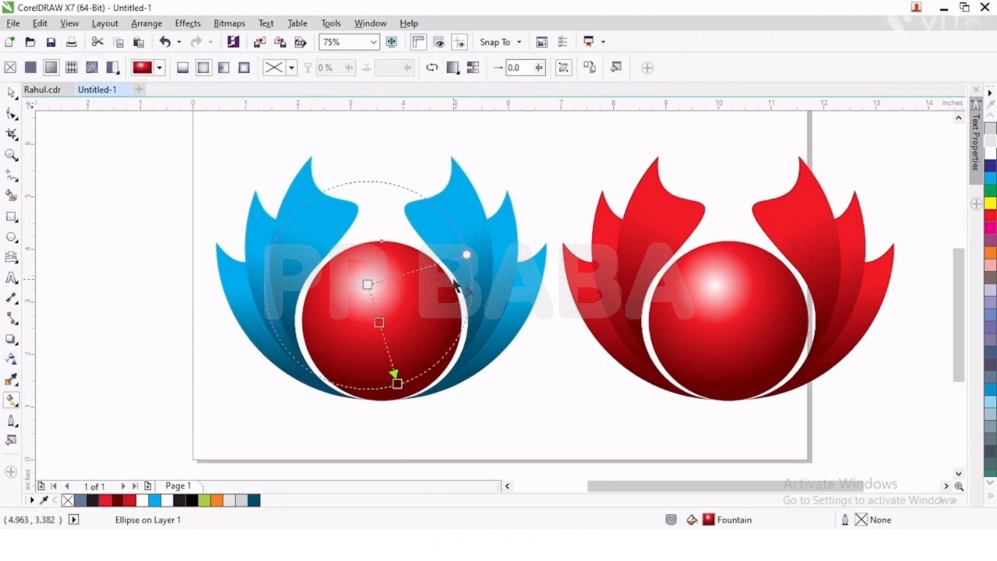
{"action": "left_click", "coordinate": [378, 322]}
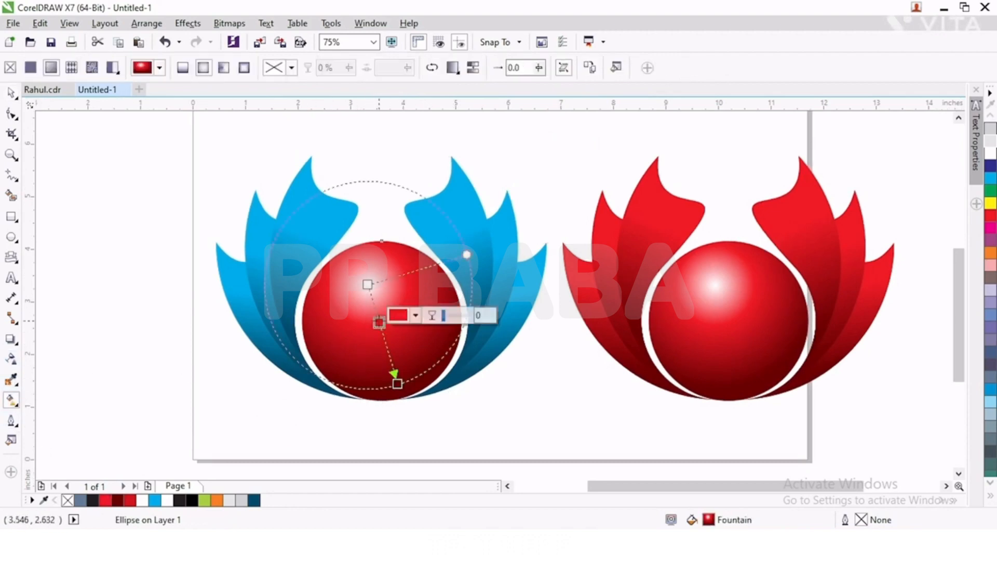
{"action": "left_click", "coordinate": [154, 501]}
{"action": "left_click", "coordinate": [397, 383]}
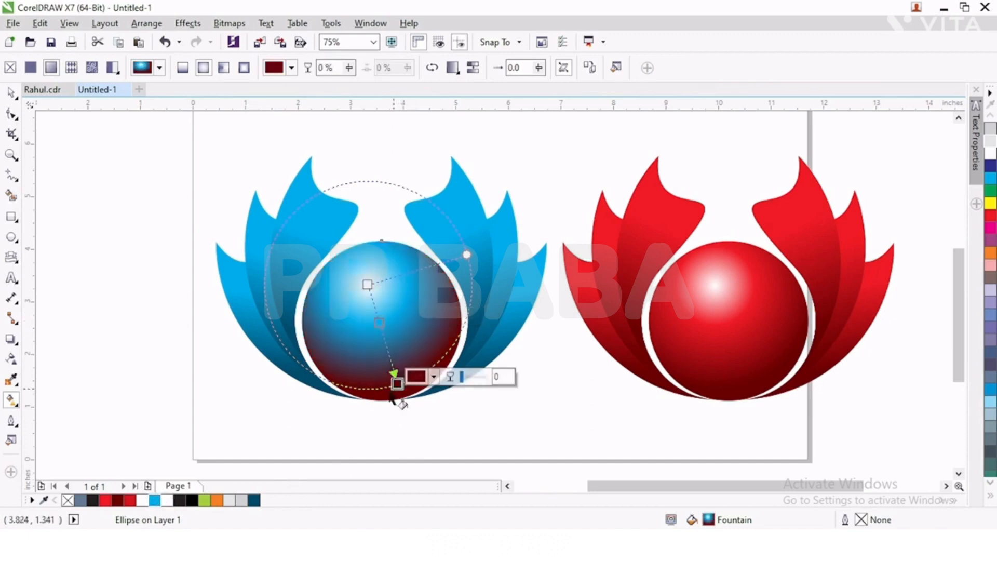
{"action": "left_click", "coordinate": [254, 501]}
{"action": "left_click", "coordinate": [345, 435]}
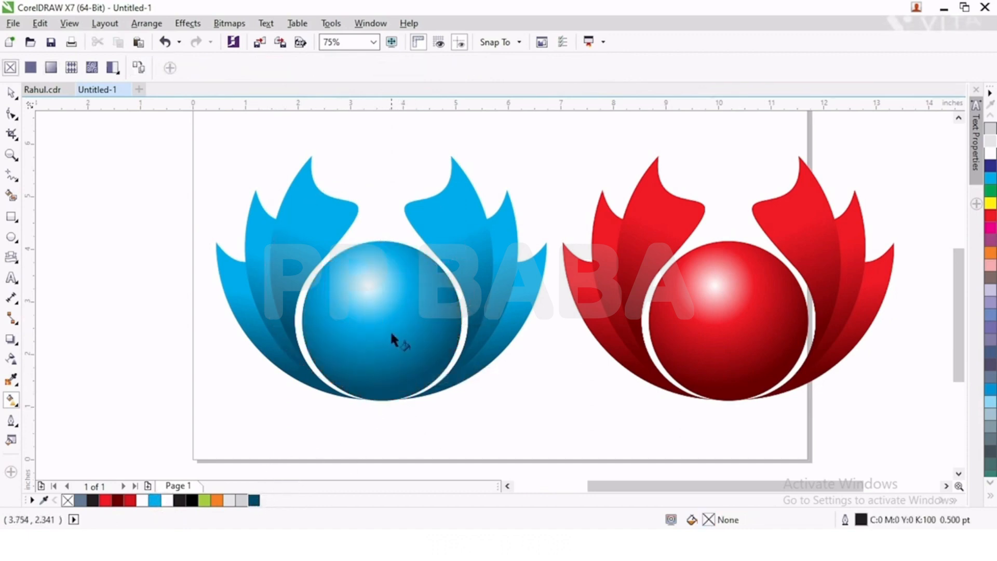
{"action": "left_click", "coordinate": [10, 93]}
Set the page width to 15 inches so both logos fit on the page
{"action": "scroll", "coordinate": [364, 249], "scroll_direction": "down", "scroll_amount": 3}
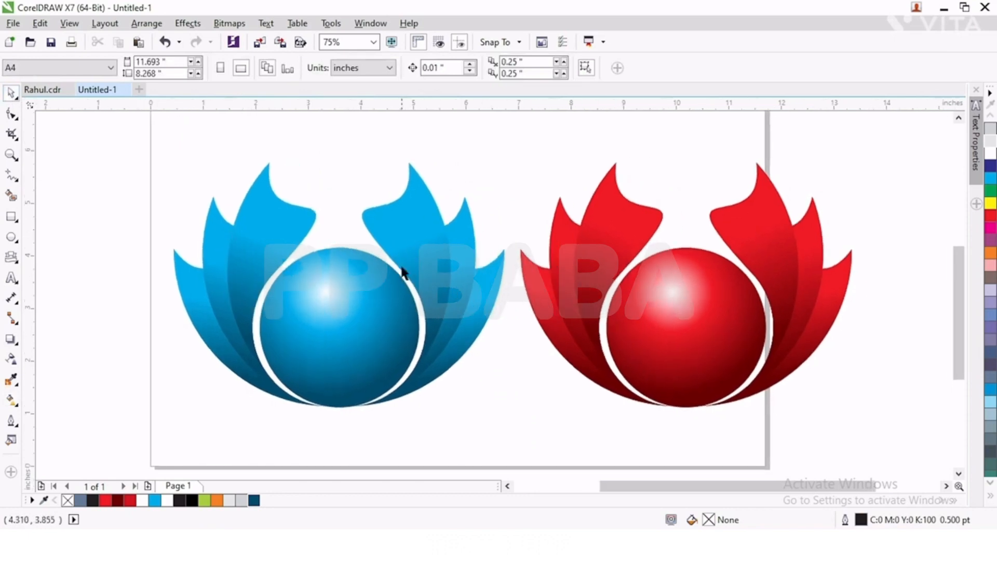
{"action": "left_click_drag", "start_coordinate": [262, 161], "coordinate": [761, 341]}
{"action": "left_click", "coordinate": [761, 341]}
{"action": "double_click", "coordinate": [171, 62]}
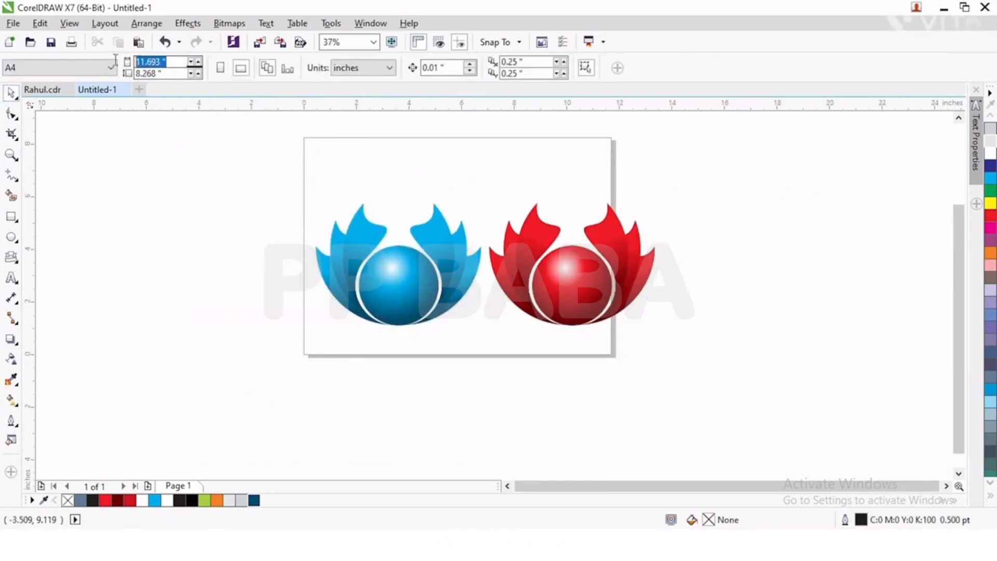
{"action": "type", "text": "15"}
{"action": "key", "text": "Return"}
Group the blue and red logos together and move them left to roughly center them across the page
{"action": "left_click_drag", "start_coordinate": [241, 185], "coordinate": [691, 342]}
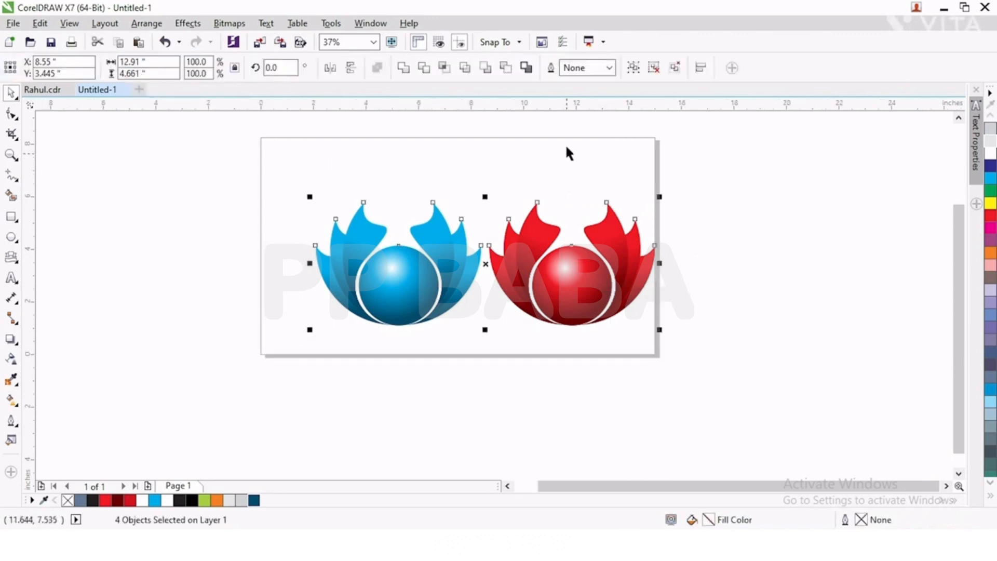
{"action": "left_click", "coordinate": [633, 69]}
{"action": "left_click_drag", "start_coordinate": [604, 245], "coordinate": [574, 245]}
{"action": "left_click", "coordinate": [531, 185]}
{"action": "key", "text": "z"}
{"action": "left_click_drag", "start_coordinate": [245, 130], "coordinate": [646, 355]}
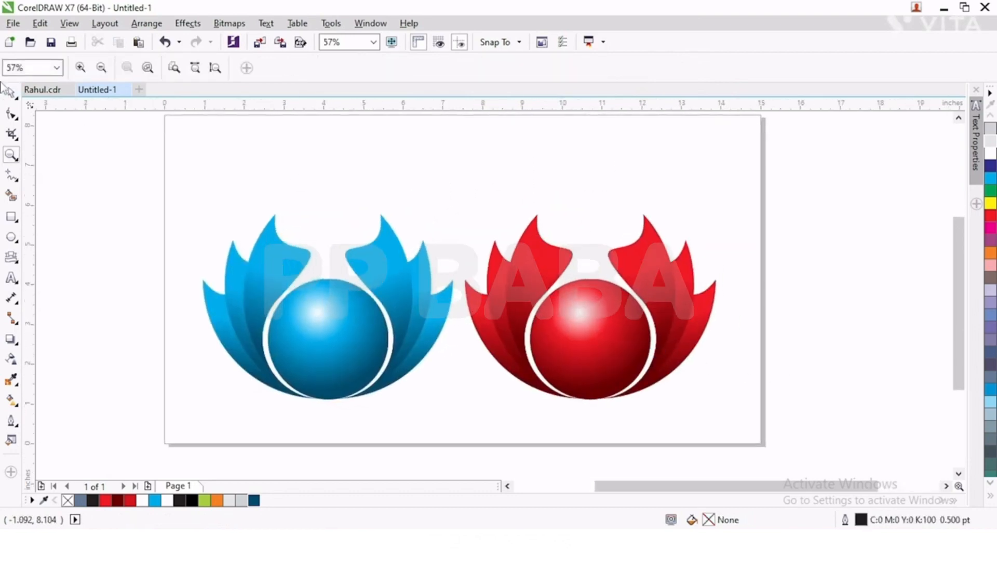
Draw a flat ellipse about 2.68 × 0.33 inches above the blue logo's left wing and fill it with black
{"action": "left_click", "coordinate": [10, 91]}
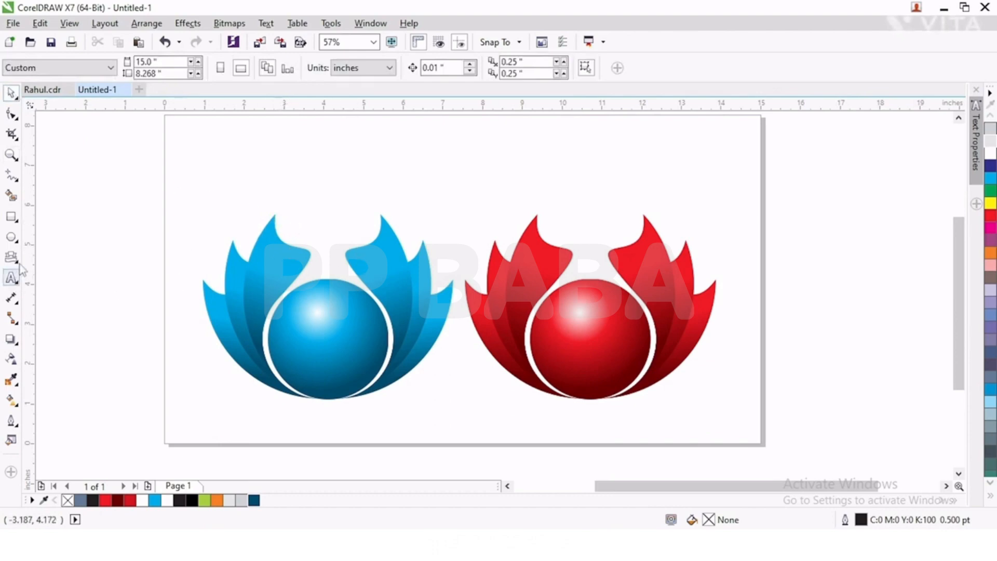
{"action": "left_click", "coordinate": [11, 237]}
{"action": "left_click_drag", "start_coordinate": [185, 196], "coordinate": [292, 208]}
{"action": "left_click", "coordinate": [191, 500]}
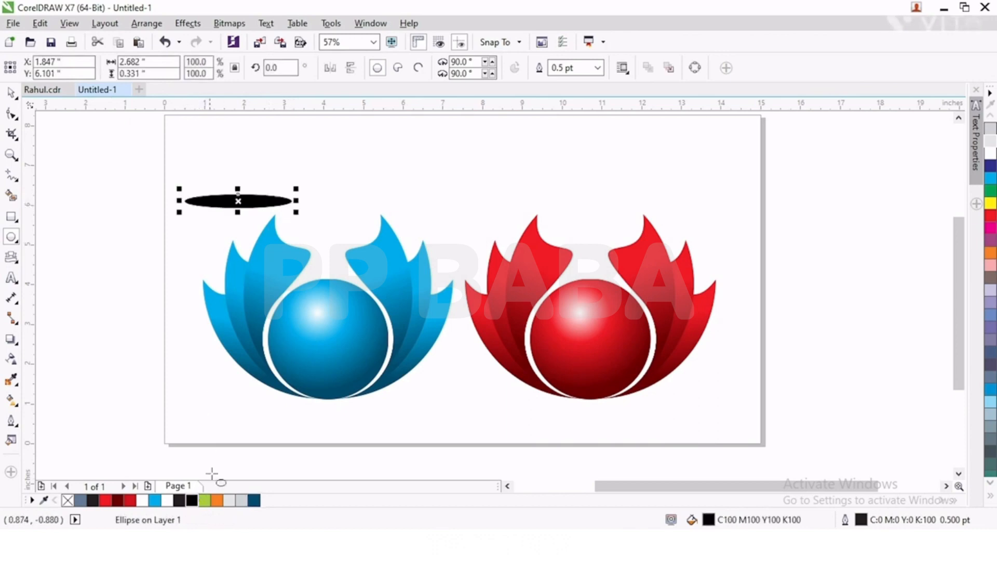
Convert the black ellipse to a bitmap and apply a Gaussian Blur with a 53-pixel radius
{"action": "left_click", "coordinate": [229, 23]}
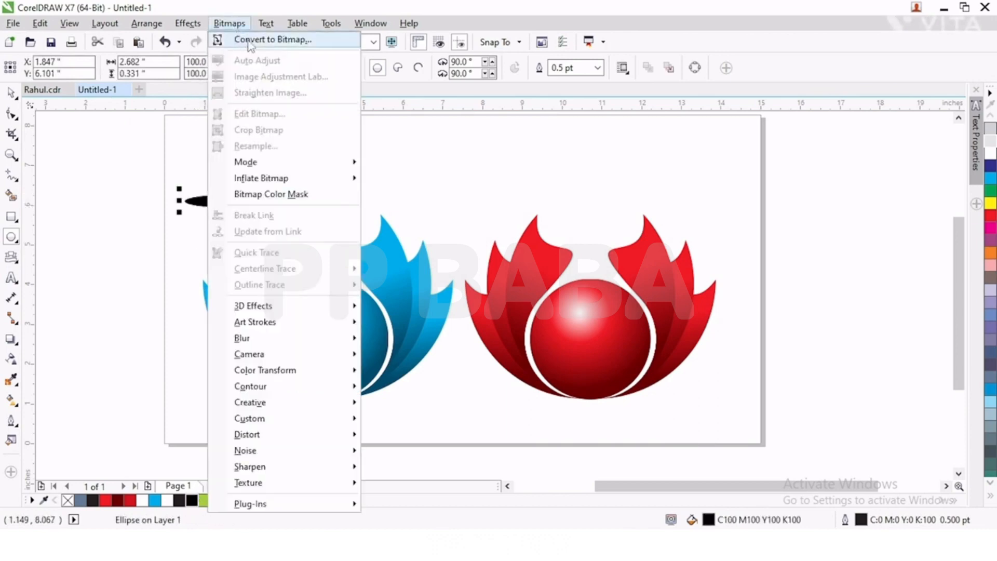
{"action": "left_click", "coordinate": [252, 39]}
{"action": "left_click", "coordinate": [470, 352]}
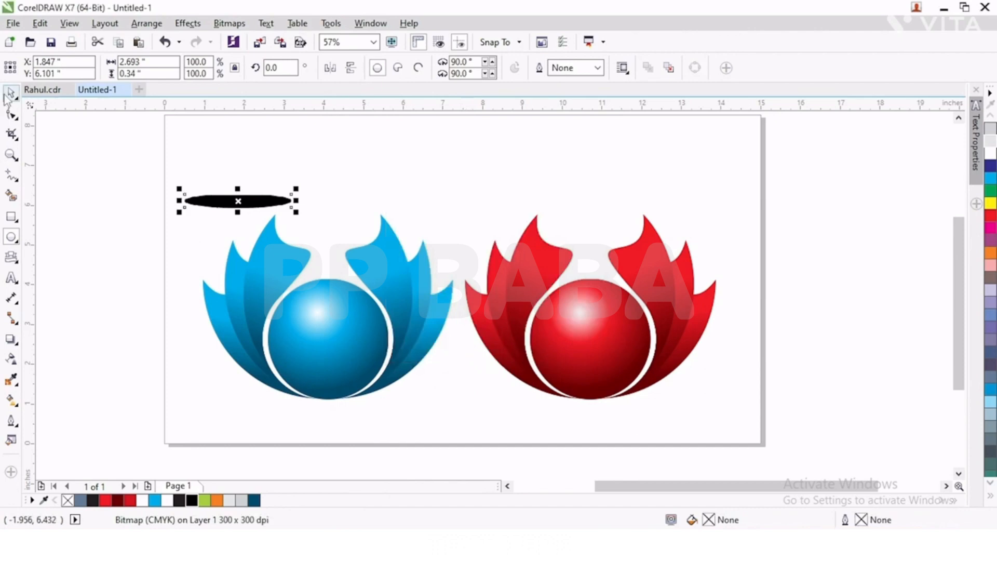
{"action": "left_click", "coordinate": [147, 22]}
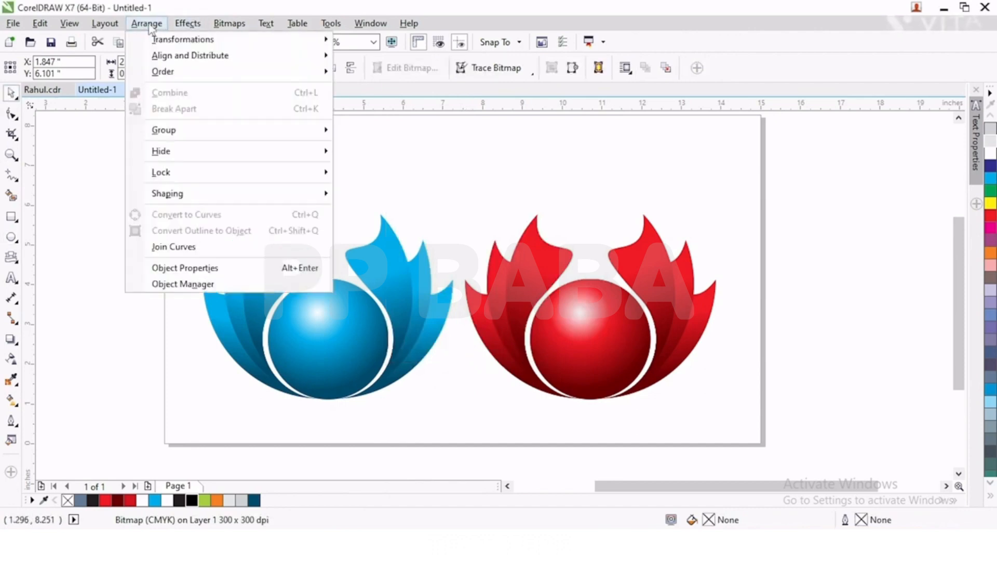
{"action": "mouse_move", "coordinate": [245, 27]}
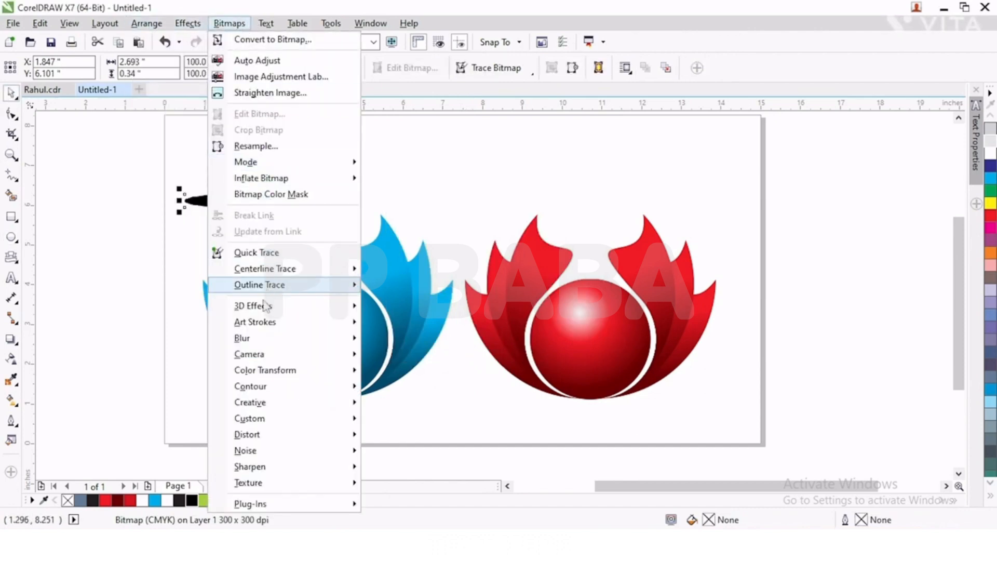
{"action": "mouse_move", "coordinate": [275, 308]}
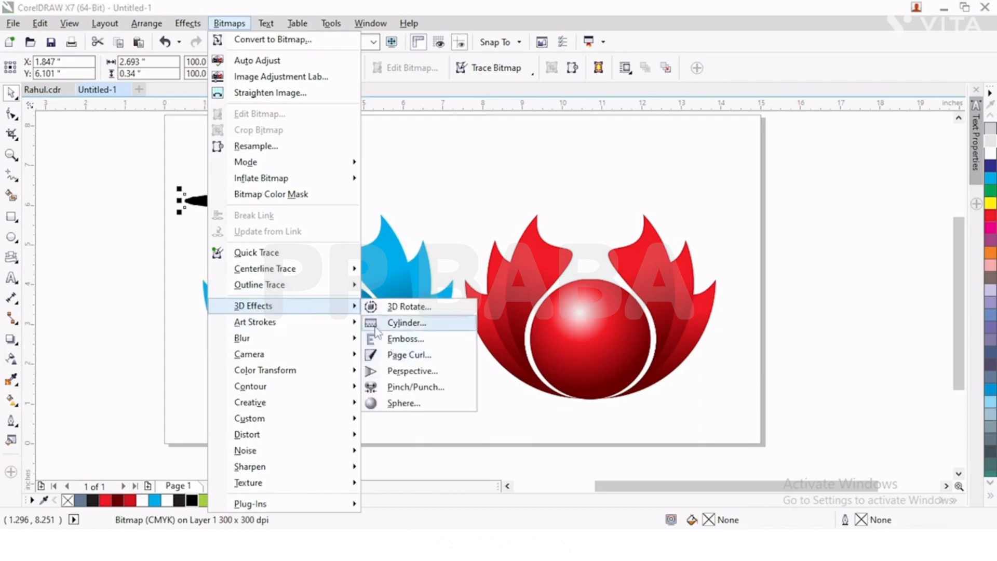
{"action": "mouse_move", "coordinate": [355, 344]}
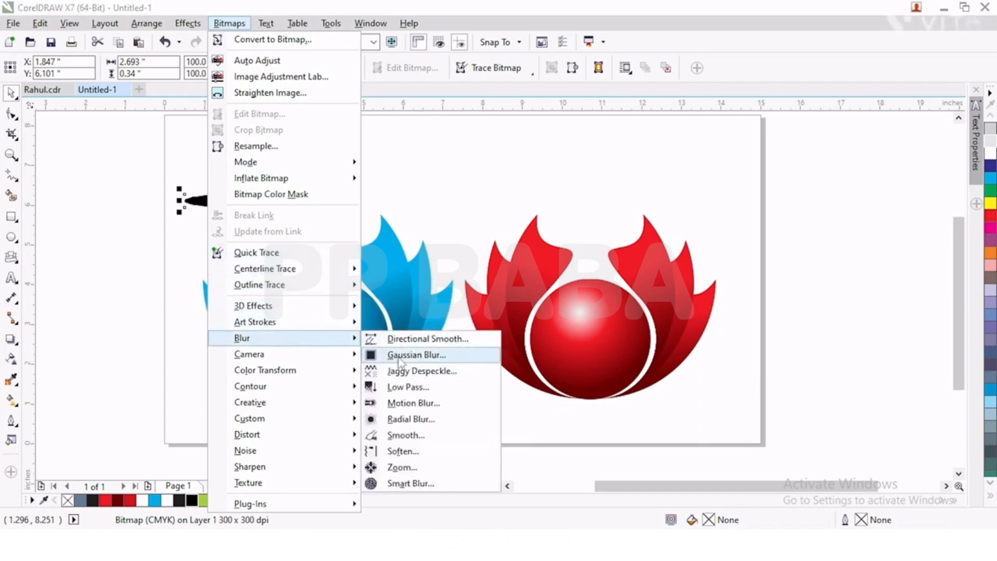
{"action": "left_click", "coordinate": [416, 355]}
{"action": "left_click", "coordinate": [448, 256]}
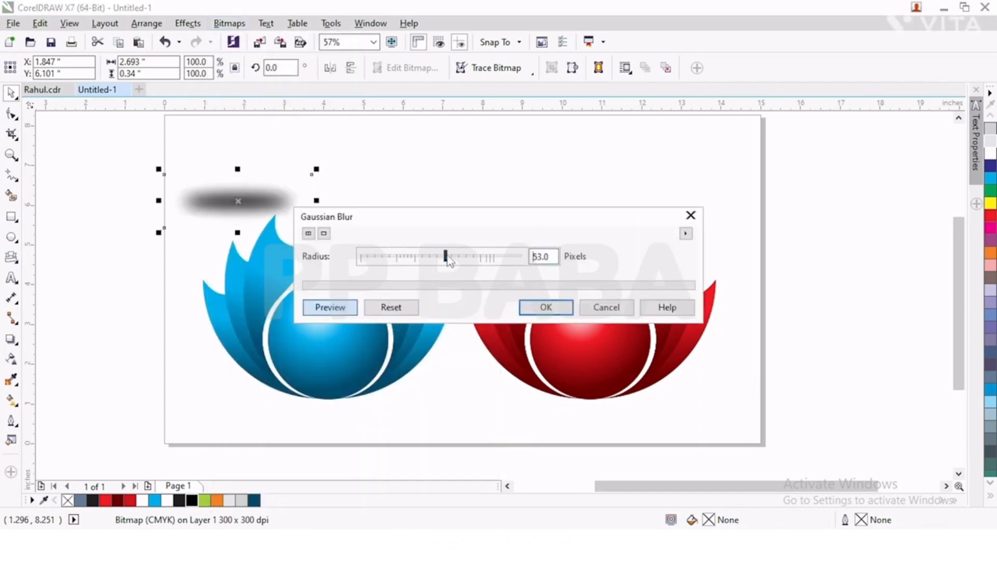
{"action": "left_click", "coordinate": [545, 307]}
Place the blurred shadow under the blue sphere's base at about X 4.02, Y 1.27 inches and send it to the back of the layer
{"action": "left_click_drag", "start_coordinate": [262, 202], "coordinate": [343, 397]}
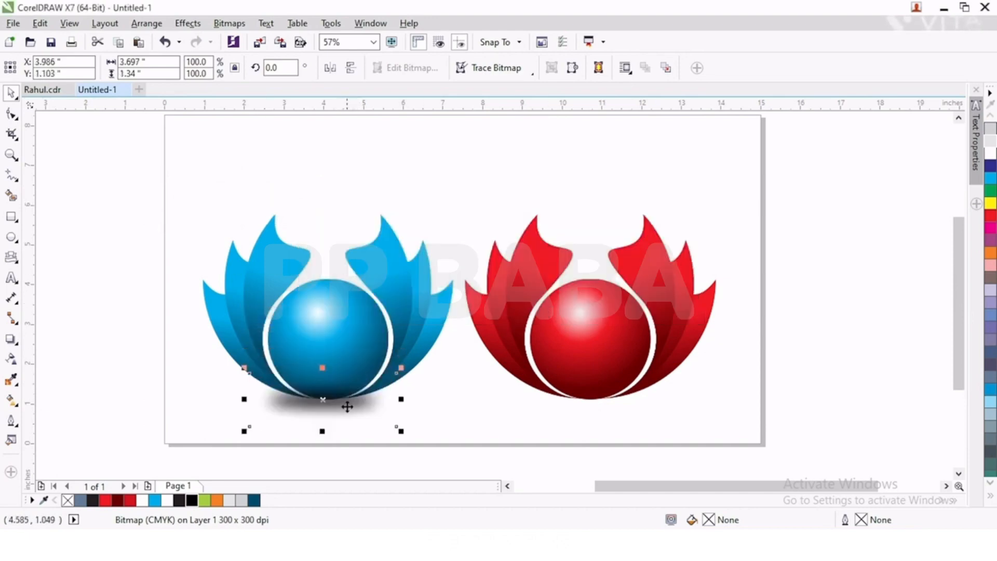
{"action": "right_click", "coordinate": [347, 407]}
{"action": "mouse_move", "coordinate": [403, 386]}
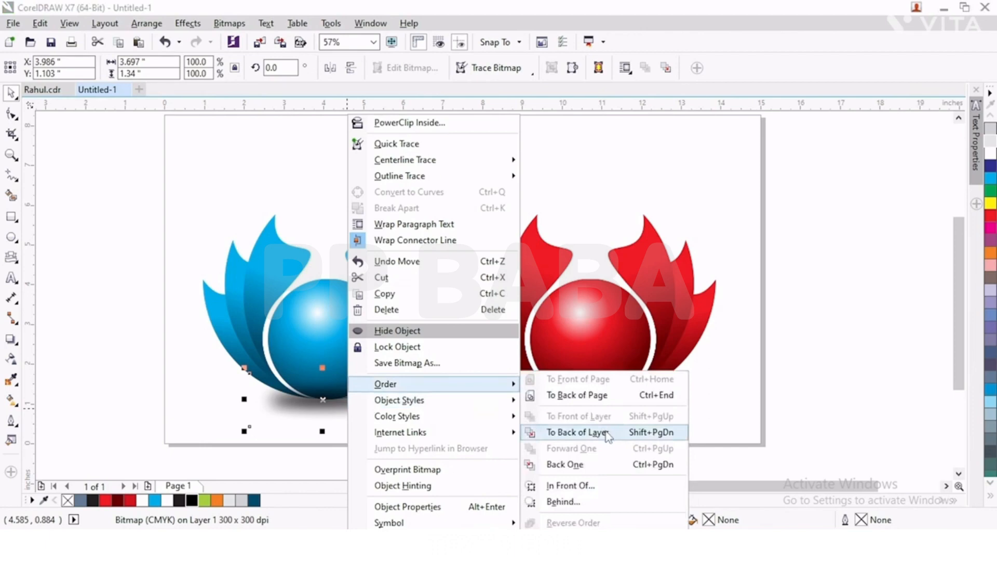
{"action": "left_click", "coordinate": [571, 432]}
{"action": "left_click_drag", "start_coordinate": [367, 409], "coordinate": [369, 401]}
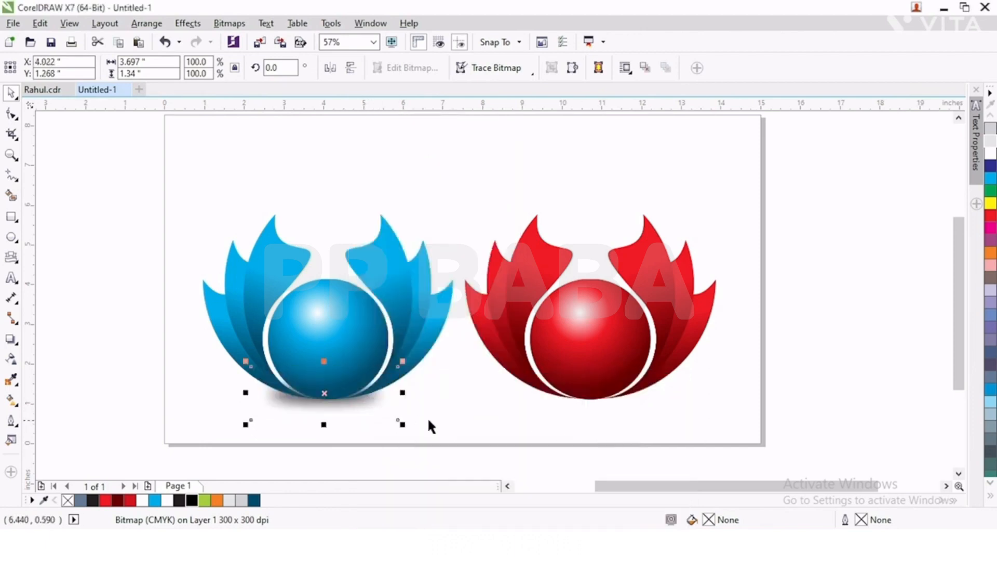
{"action": "left_click", "coordinate": [459, 421]}
Try to center the shadow horizontally on the grouped logos
{"action": "left_click", "coordinate": [365, 400]}
{"action": "left_click", "coordinate": [354, 354], "text": "shift"}
{"action": "key", "text": "c"}
{"action": "key", "text": "ctrl+z"}
Ungroup the combined blue and red logos so each can be aligned separately
{"action": "left_click", "coordinate": [340, 356]}
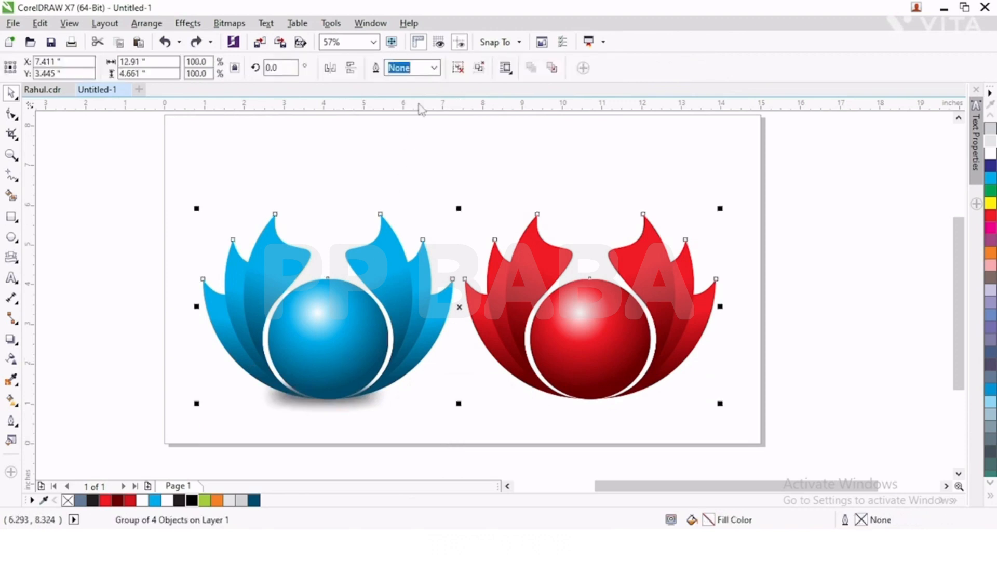
{"action": "left_click", "coordinate": [457, 73]}
{"action": "left_click", "coordinate": [301, 174]}
Center the shadow horizontally on the blue logo
{"action": "left_click", "coordinate": [295, 405]}
{"action": "left_click", "coordinate": [331, 360], "text": "shift"}
{"action": "key", "text": "c"}
{"action": "left_click", "coordinate": [340, 409]}
Shrink the blue logo's shadow to about 3.0 × 0.88 inches, keeping it beneath the sphere's base
{"action": "left_click", "coordinate": [390, 403]}
{"action": "left_click_drag", "start_coordinate": [400, 394], "coordinate": [388, 398]}
{"action": "mouse_move", "coordinate": [328, 425]}
{"action": "left_mouse_down"}
{"action": "mouse_move", "coordinate": [334, 395]}
{"action": "mouse_move", "coordinate": [343, 416]}
{"action": "left_mouse_up"}
{"action": "scroll", "coordinate": [321, 401], "scroll_direction": "up", "scroll_amount": 3}
{"action": "scroll", "coordinate": [335, 401], "scroll_direction": "up", "scroll_amount": 2}
{"action": "scroll", "coordinate": [343, 394], "scroll_direction": "down", "scroll_amount": 2}
{"action": "scroll", "coordinate": [327, 446], "scroll_direction": "down", "scroll_amount": 2}
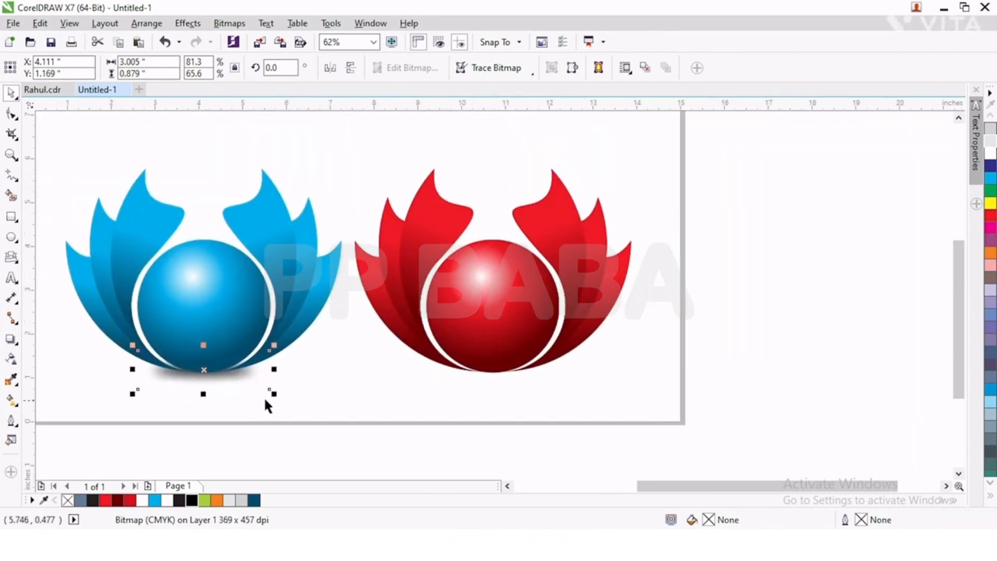
Duplicate the shadow and place the copy under the red sphere's base at about X 10.55 inches
{"action": "left_click", "coordinate": [42, 25]}
{"action": "left_click", "coordinate": [104, 125]}
{"action": "left_click", "coordinate": [40, 23]}
{"action": "left_click", "coordinate": [65, 140]}
{"action": "left_click_drag", "start_coordinate": [205, 373], "coordinate": [485, 380]}
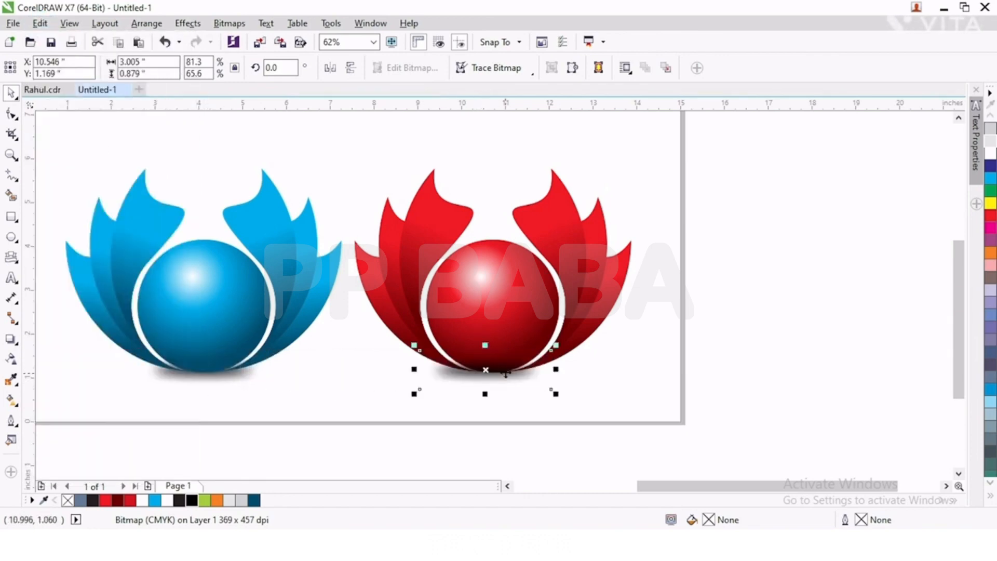
Send the copied shadow to the back of the layer and center it horizontally on the red logo
{"action": "right_click", "coordinate": [492, 387]}
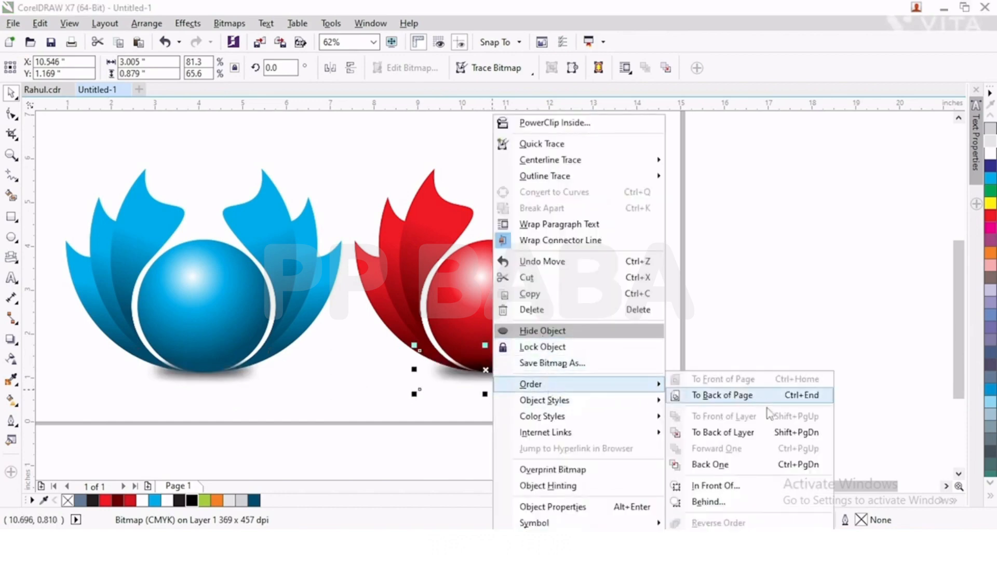
{"action": "left_click", "coordinate": [764, 432]}
{"action": "left_click", "coordinate": [524, 345], "text": "shift"}
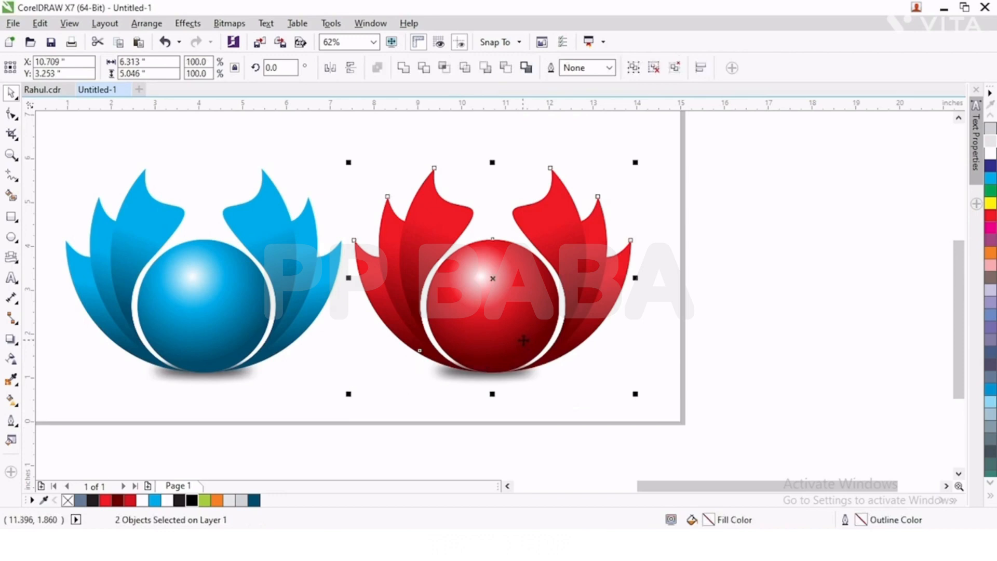
{"action": "key", "text": "c"}
{"action": "left_click", "coordinate": [698, 389]}
Select both logos together with their shadows and ungroup them
{"action": "scroll", "coordinate": [594, 359], "scroll_direction": "down", "scroll_amount": 1}
{"action": "left_click_drag", "start_coordinate": [289, 240], "coordinate": [642, 386]}
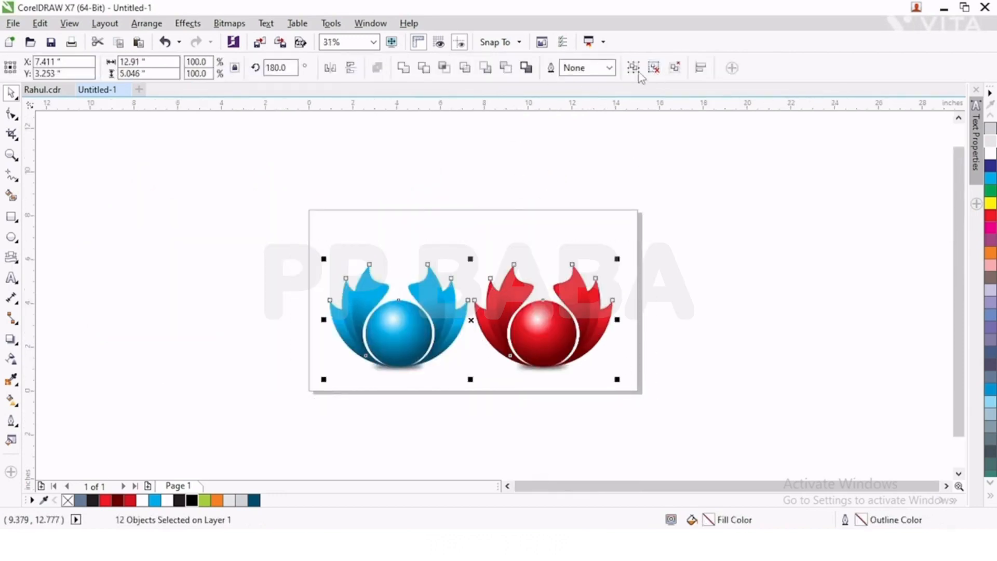
{"action": "left_click", "coordinate": [653, 67]}
{"action": "scroll", "coordinate": [645, 342], "scroll_direction": "right", "scroll_amount": 1}
{"action": "left_click", "coordinate": [645, 342]}
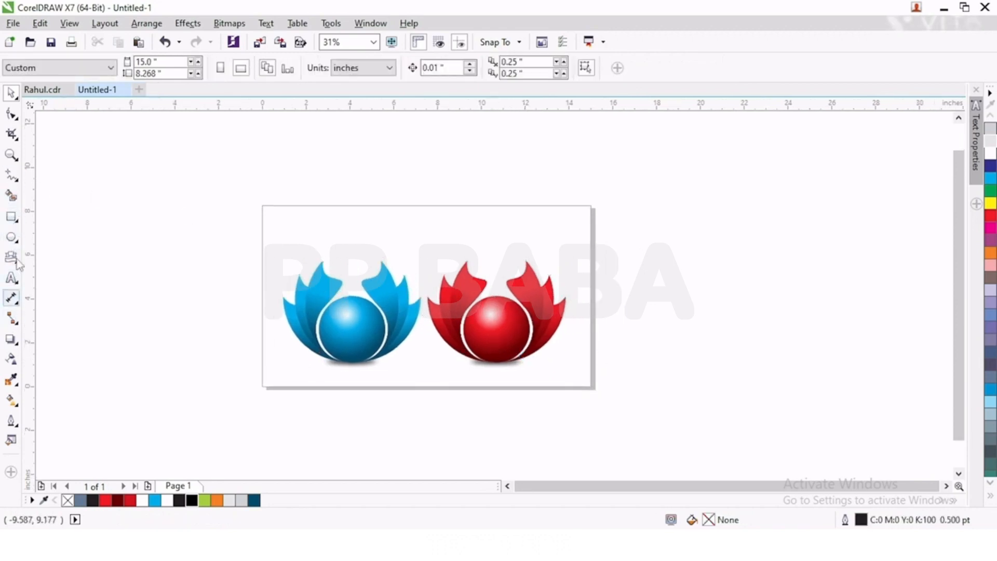
Add a page-sized 15 × 8.268 inch background rectangle behind the logos and fill it with light gray
{"action": "left_click", "coordinate": [12, 155]}
{"action": "left_click_drag", "start_coordinate": [255, 205], "coordinate": [608, 396]}
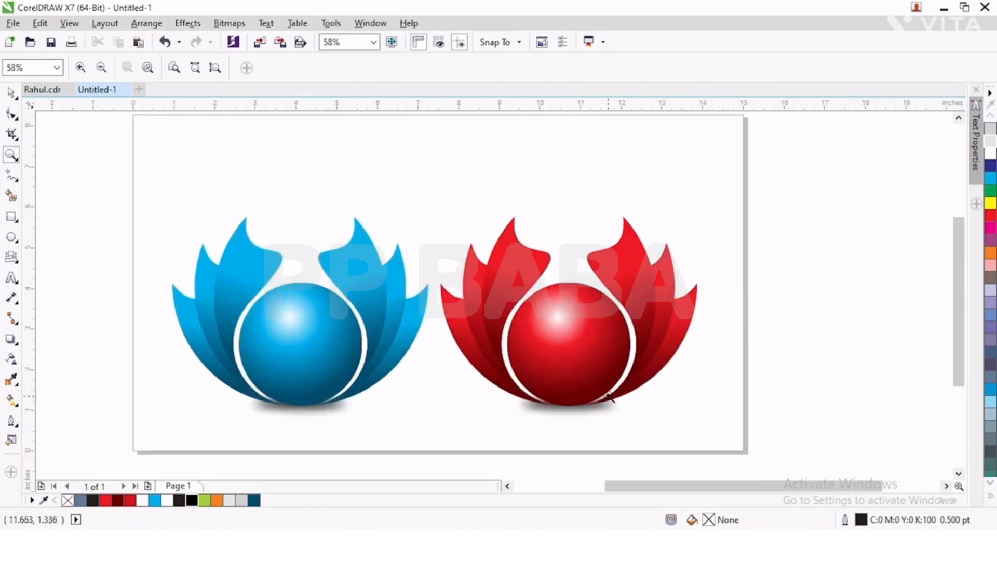
{"action": "left_click", "coordinate": [12, 93]}
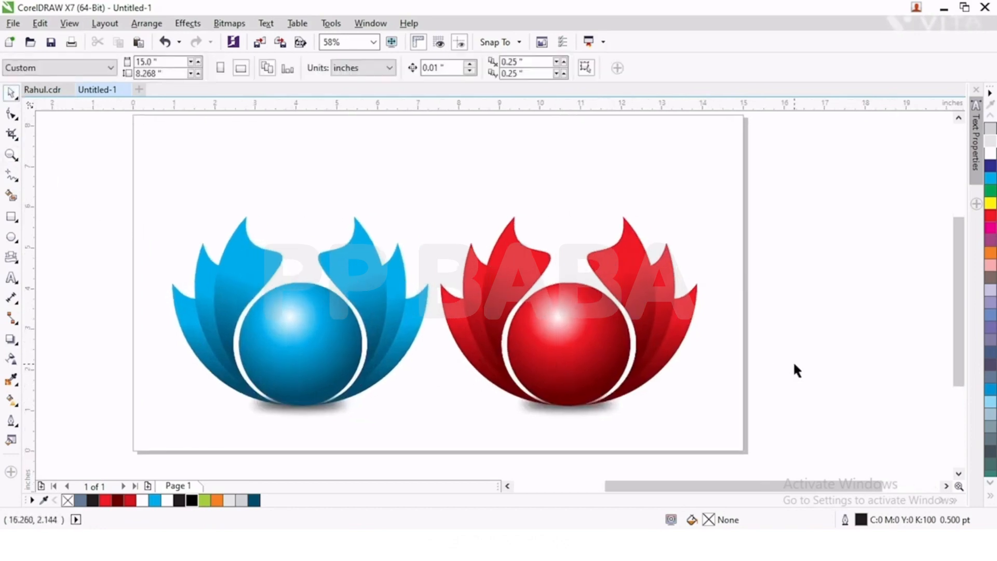
{"action": "double_click", "coordinate": [10, 217]}
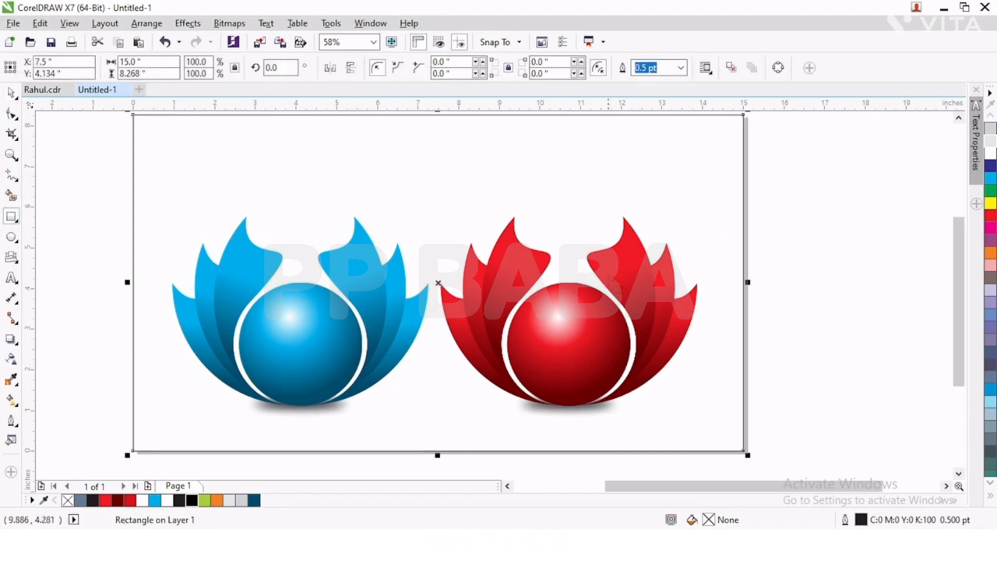
{"action": "left_click", "coordinate": [990, 141]}
{"action": "left_click", "coordinate": [10, 94]}
{"action": "left_click", "coordinate": [81, 217]}
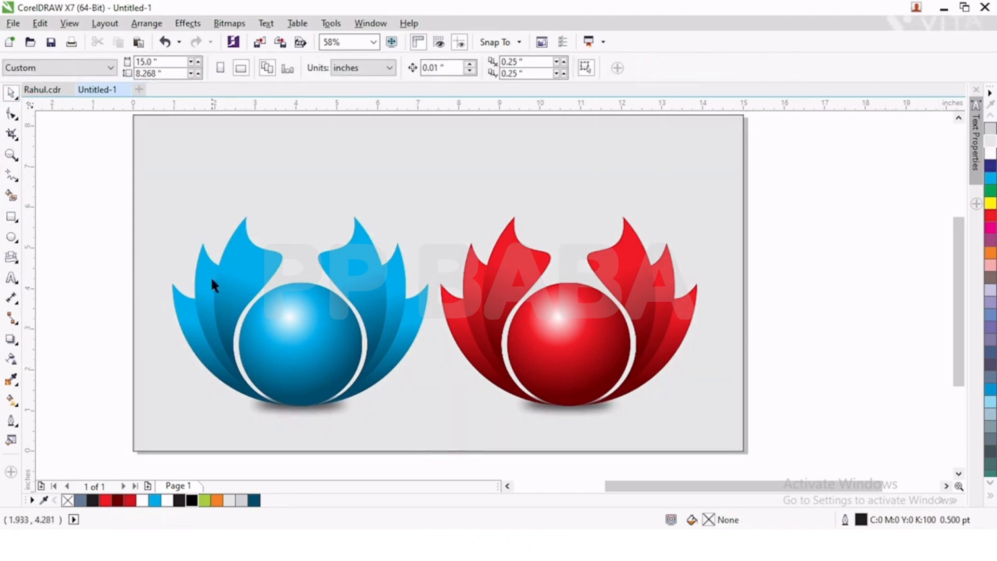
{"action": "left_click_drag", "start_coordinate": [526, 309], "coordinate": [526, 281]}
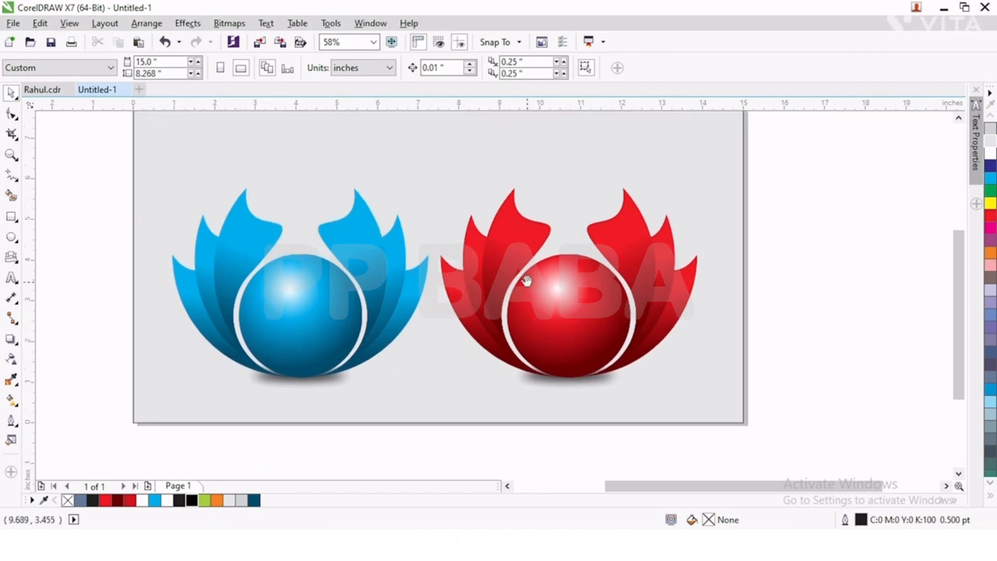
{"action": "left_click", "coordinate": [11, 153]}
{"action": "left_click_drag", "start_coordinate": [139, 152], "coordinate": [734, 407]}
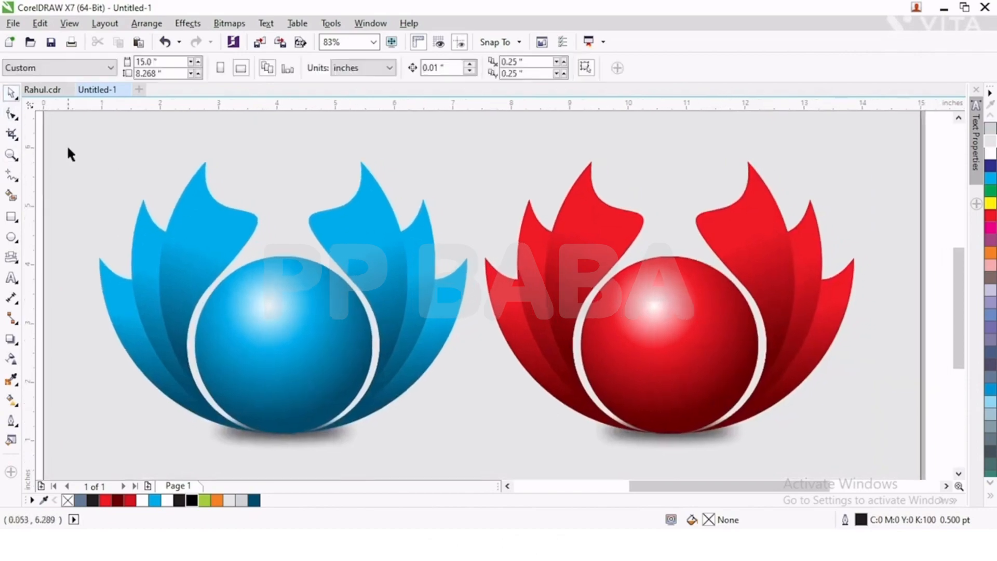